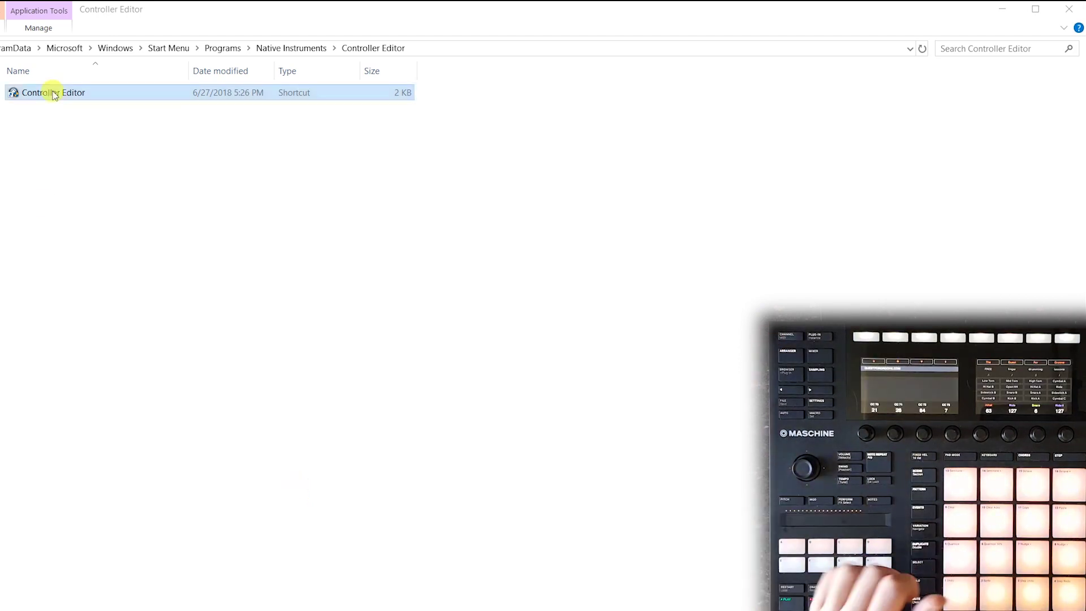
- Launch the Controller Editor from its shortcut and check its Run as administrator option
double_click(74, 92)
right_click(79, 97)
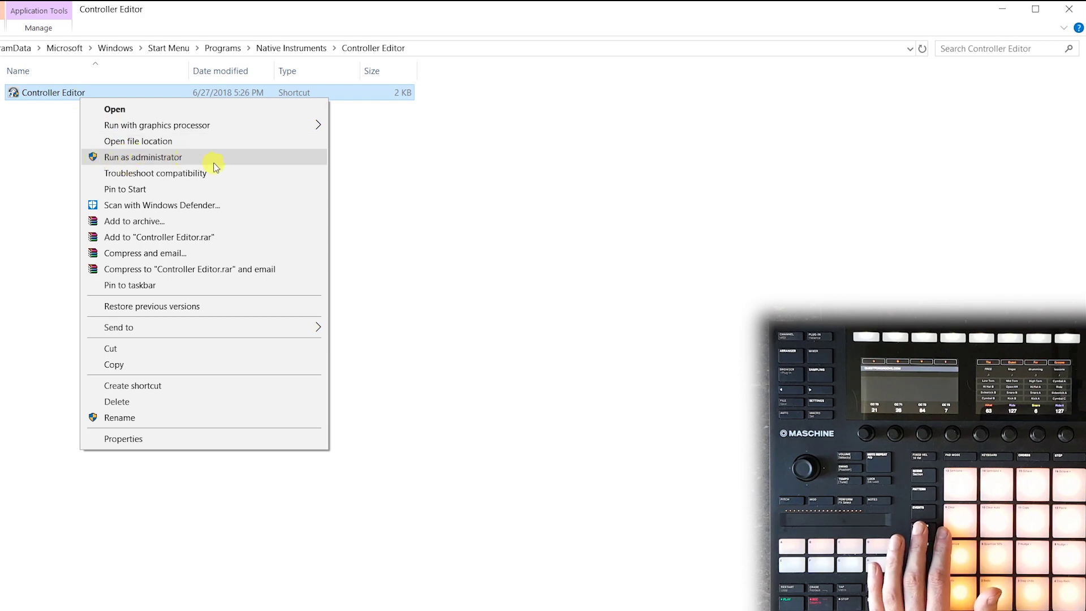
left_click(492, 182)
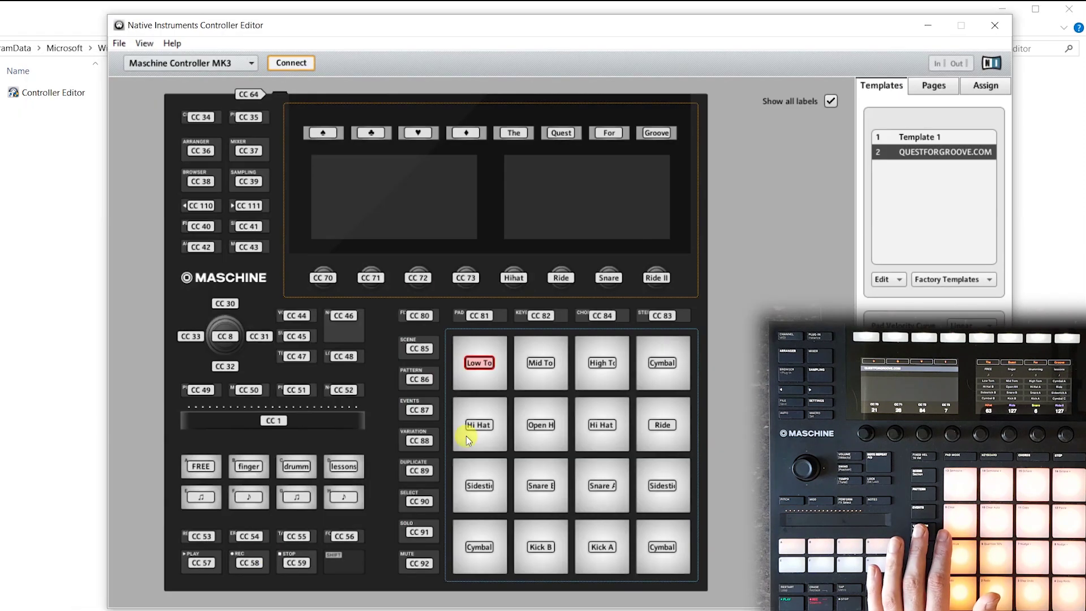
left_click(117, 44)
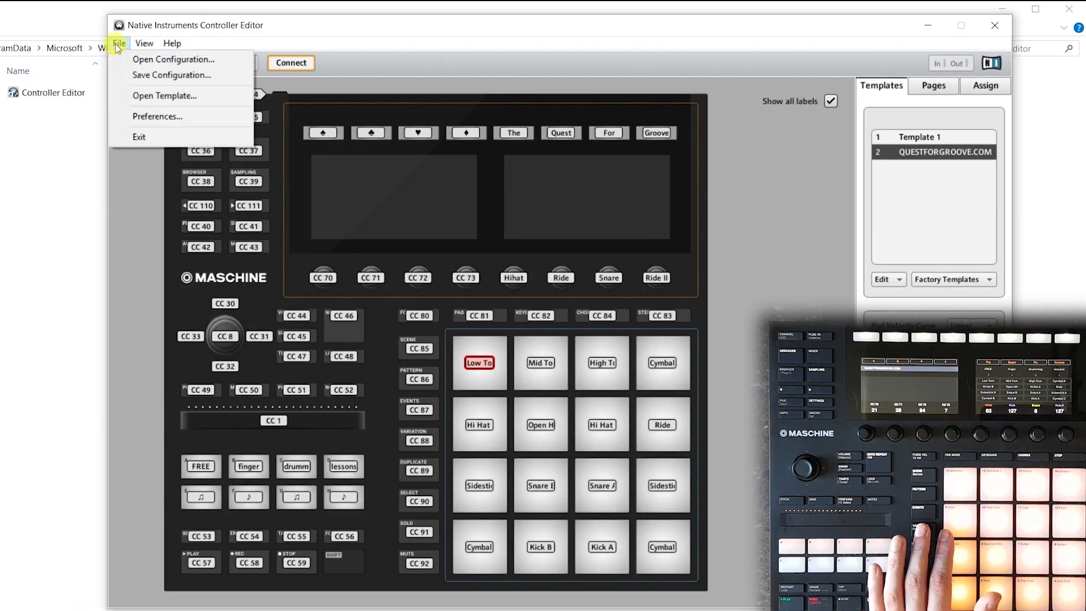
left_click(140, 116)
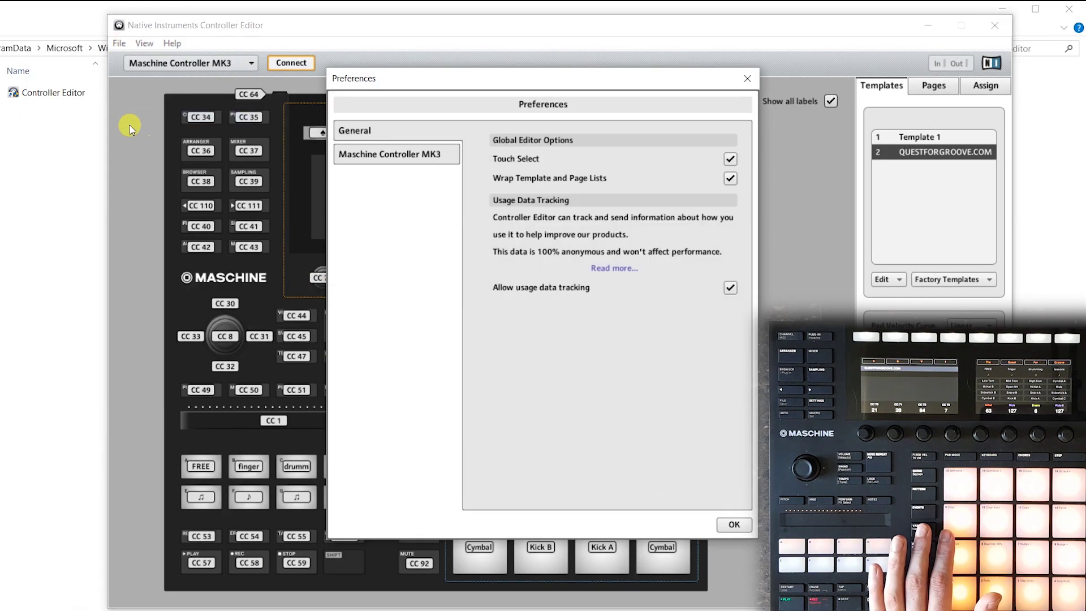
left_click(399, 164)
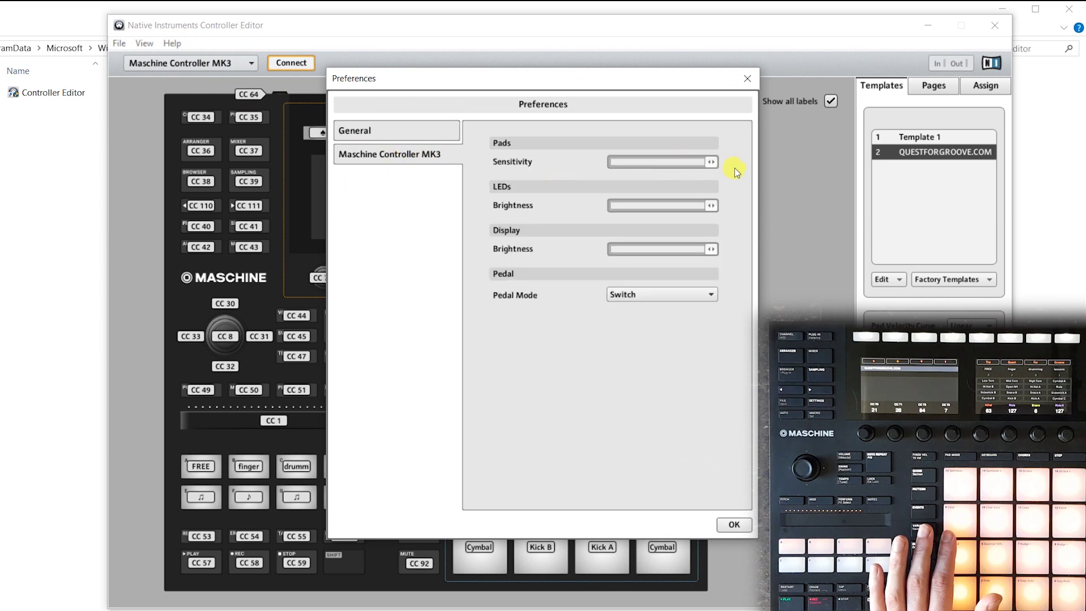
left_click(731, 521)
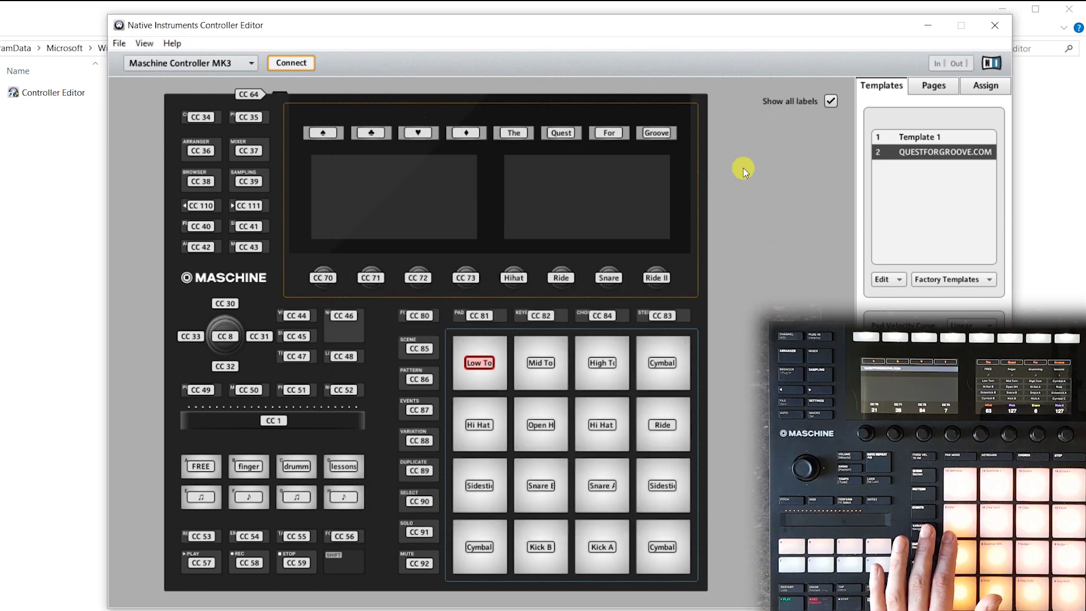
- Set the Low Tom pad's Press message type to Off in the Assign tab
left_click(937, 86)
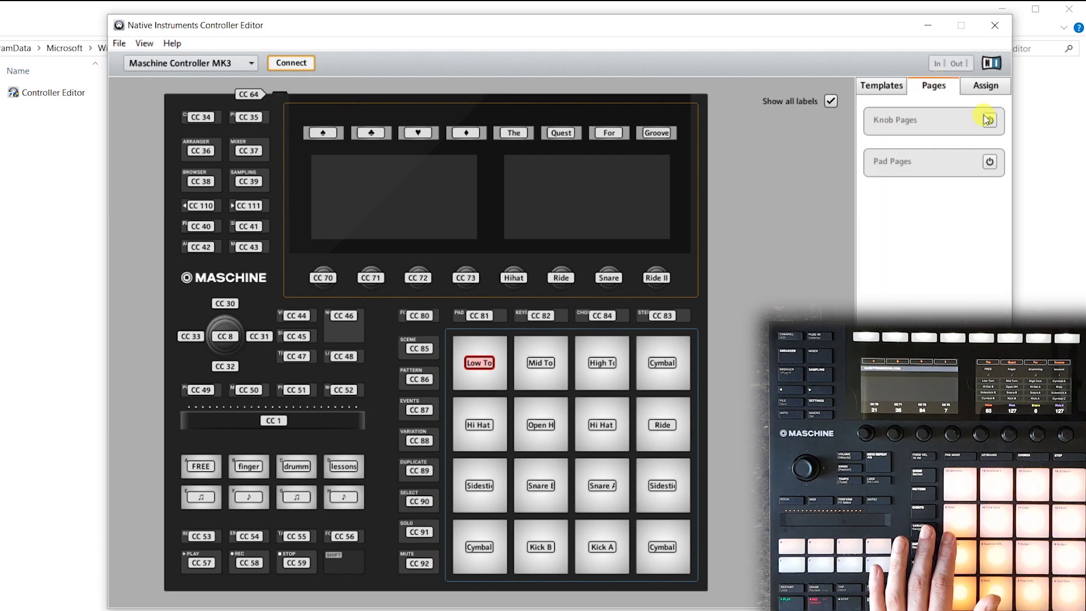
left_click(980, 86)
left_click(982, 192)
left_click(973, 211)
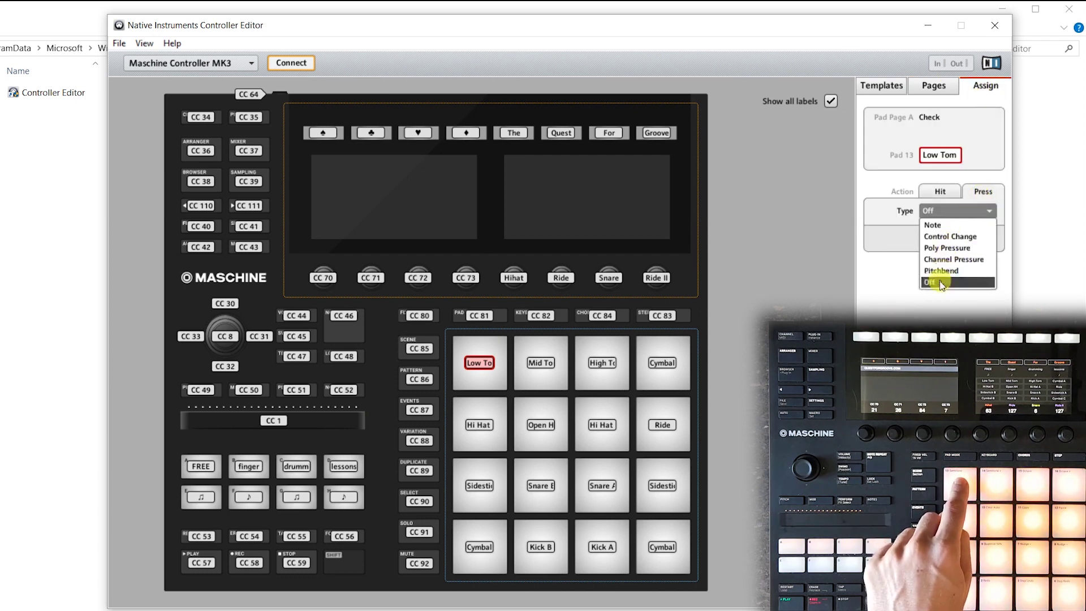
left_click(981, 282)
- Set the Mid Tom and High Tom pads' Press message type to Off
left_click(984, 210)
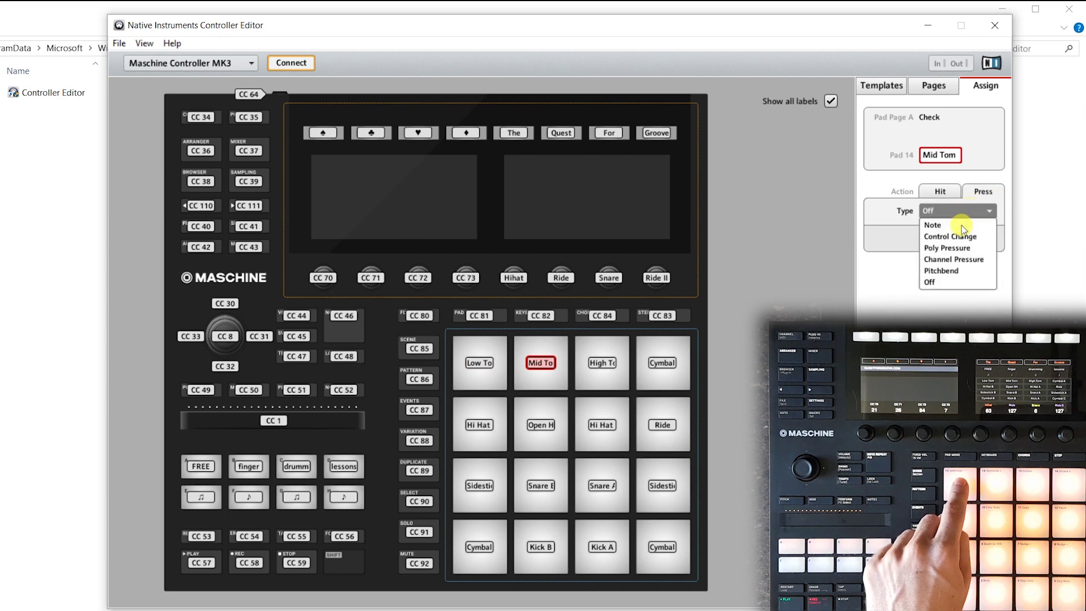
left_click(947, 248)
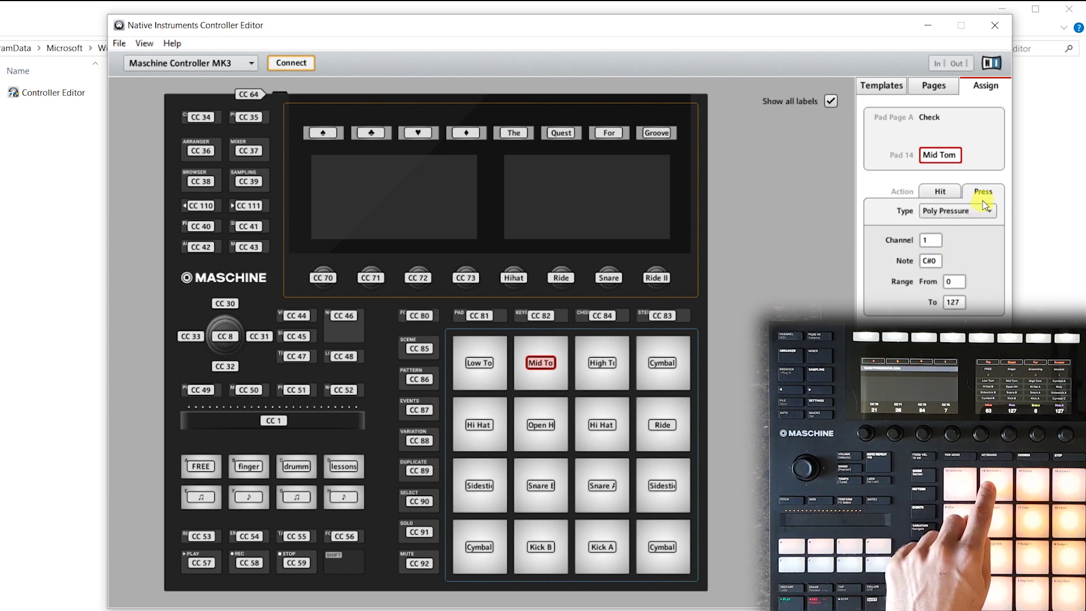
left_click(984, 210)
left_click(955, 281)
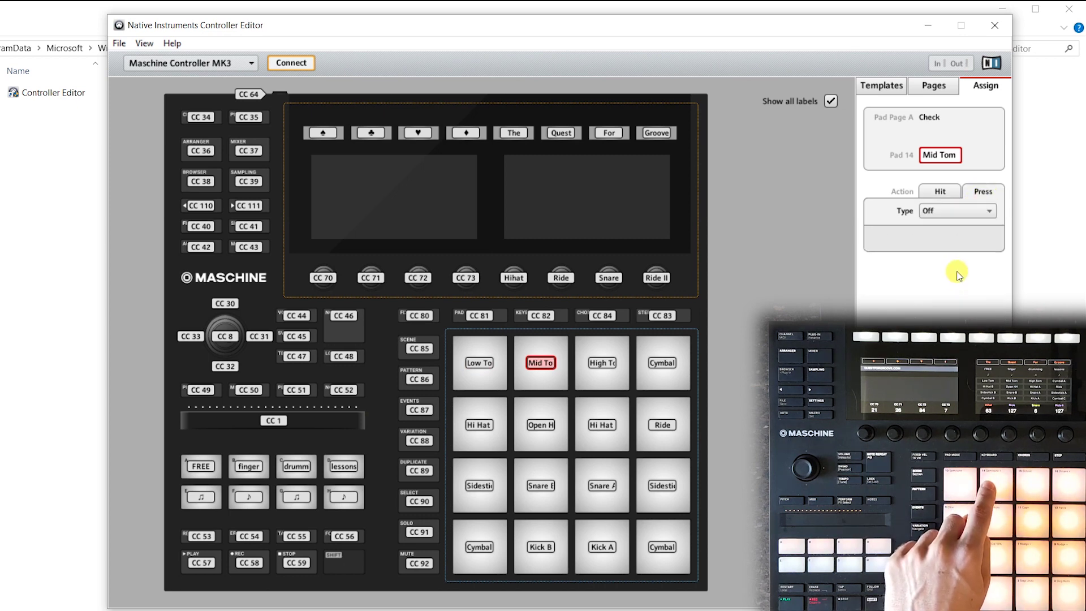
left_click(982, 193)
left_click(984, 210)
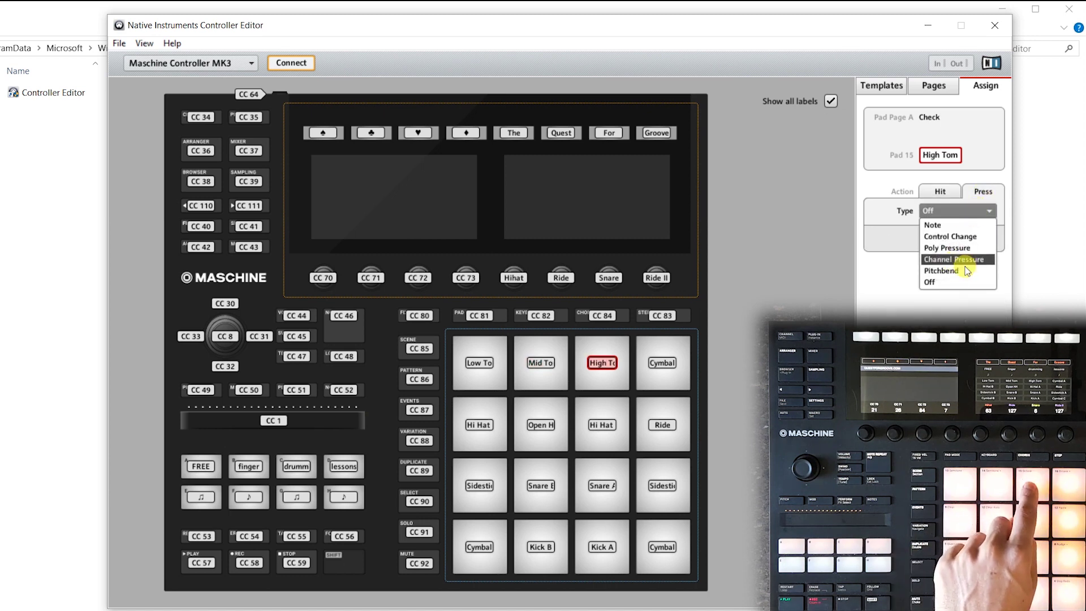
left_click(948, 280)
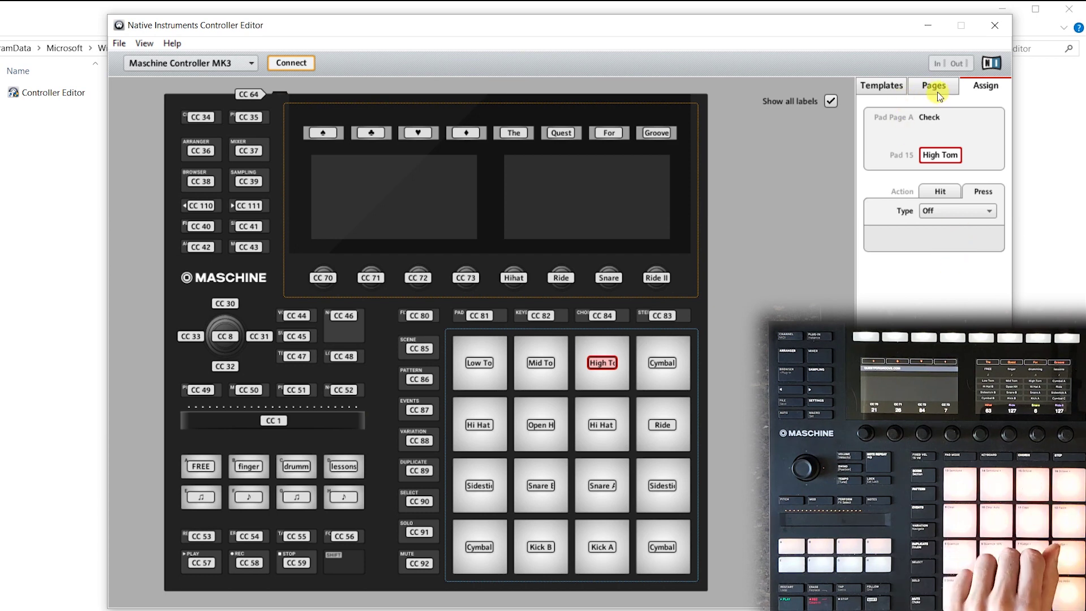
- Keep Hit LED colours at Dual mode, Red on, Light Orange off, then select Low Tom
left_click(950, 192)
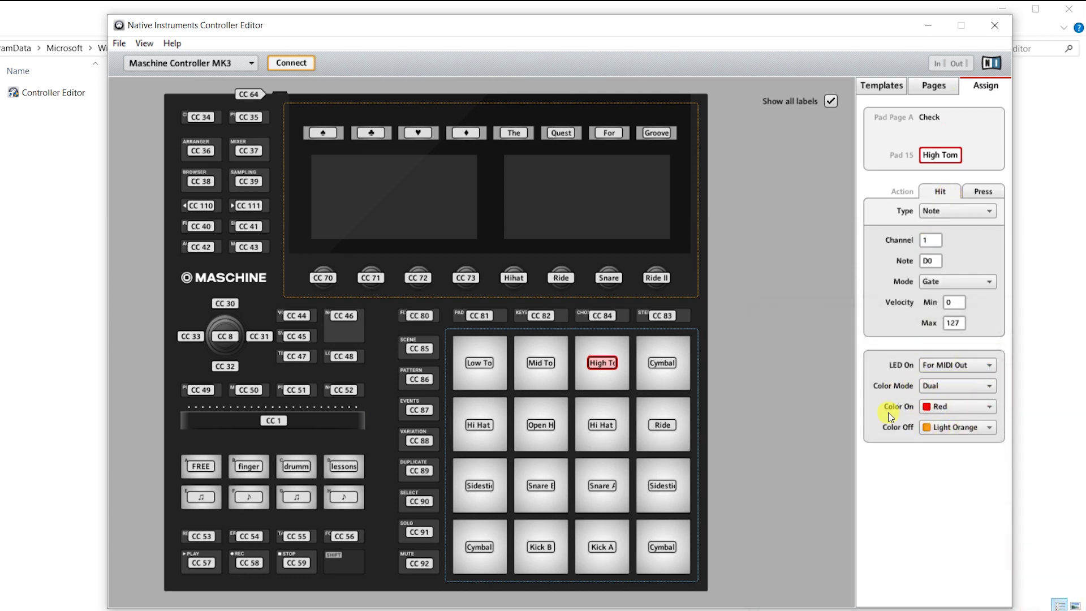
left_click(945, 390)
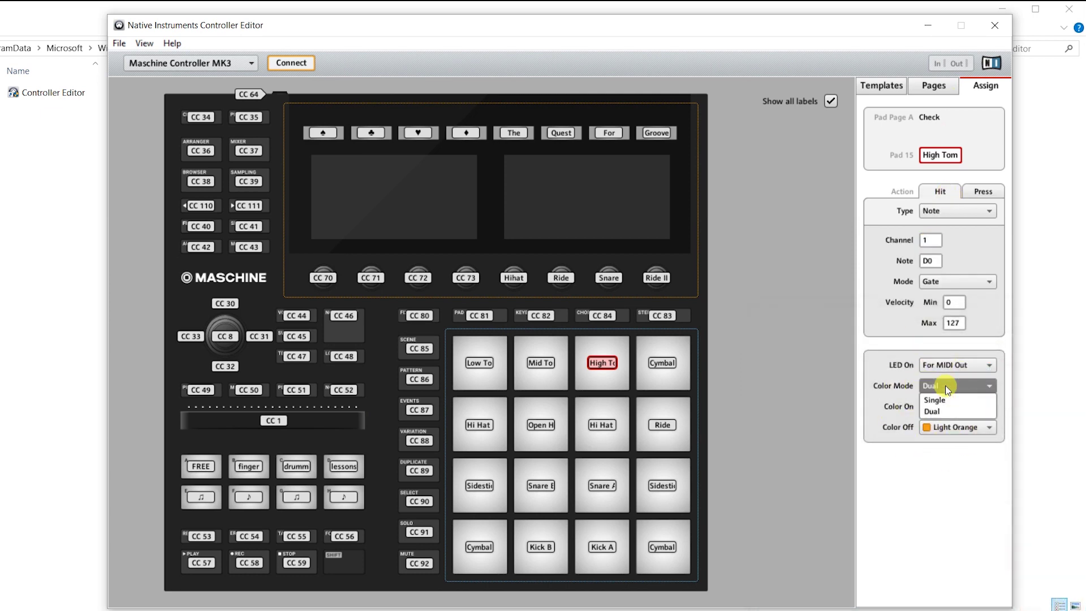
left_click(944, 385)
left_click(959, 410)
left_click(959, 410)
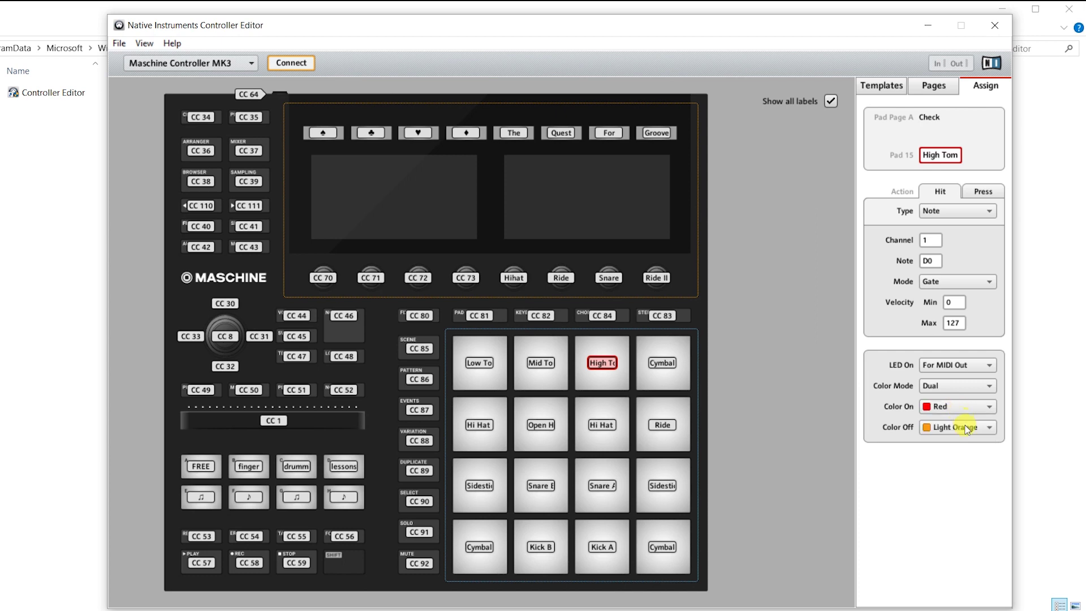
left_click(965, 428)
left_click(967, 429)
left_click(480, 364)
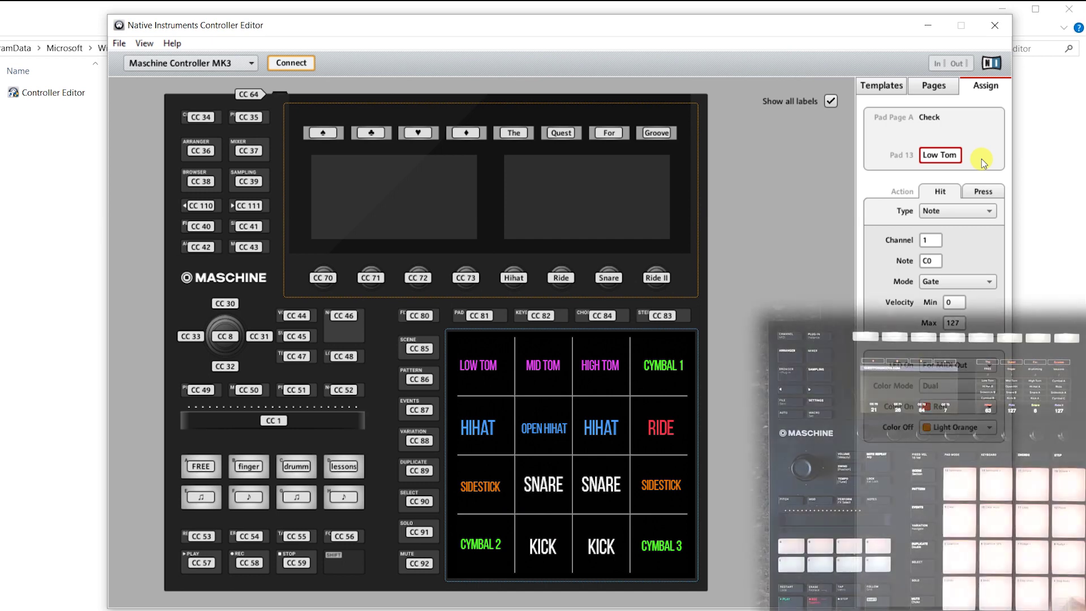
- Select the Low Tom and Mid Tom pad name fields to review their names
left_click(941, 157)
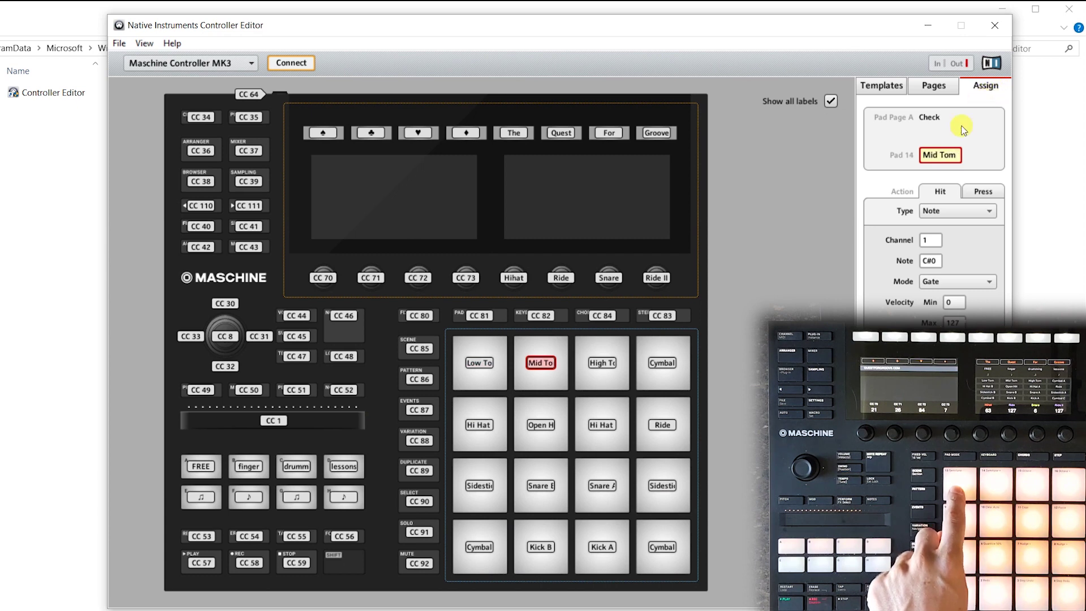
left_click(953, 158)
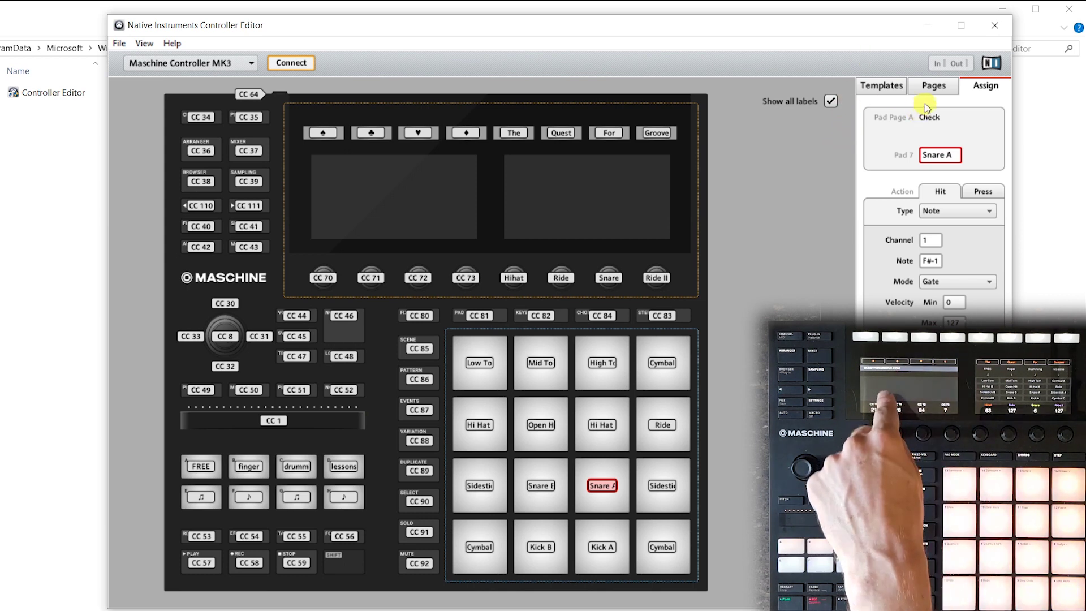
- Check the Pages and Templates lists, then return to Assign for the Kick B pad
left_click(933, 89)
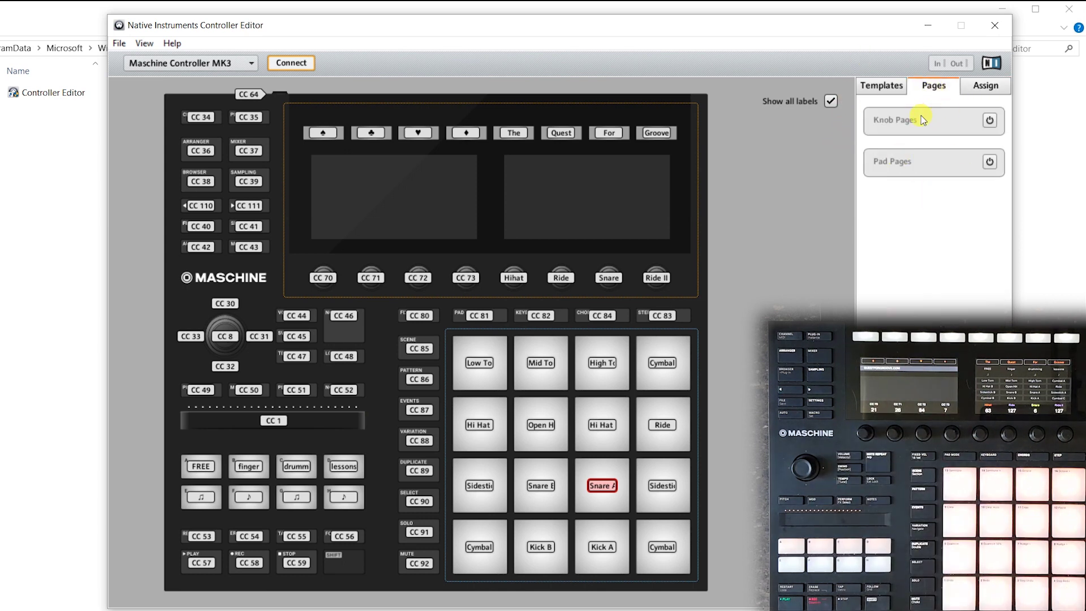
left_click(880, 87)
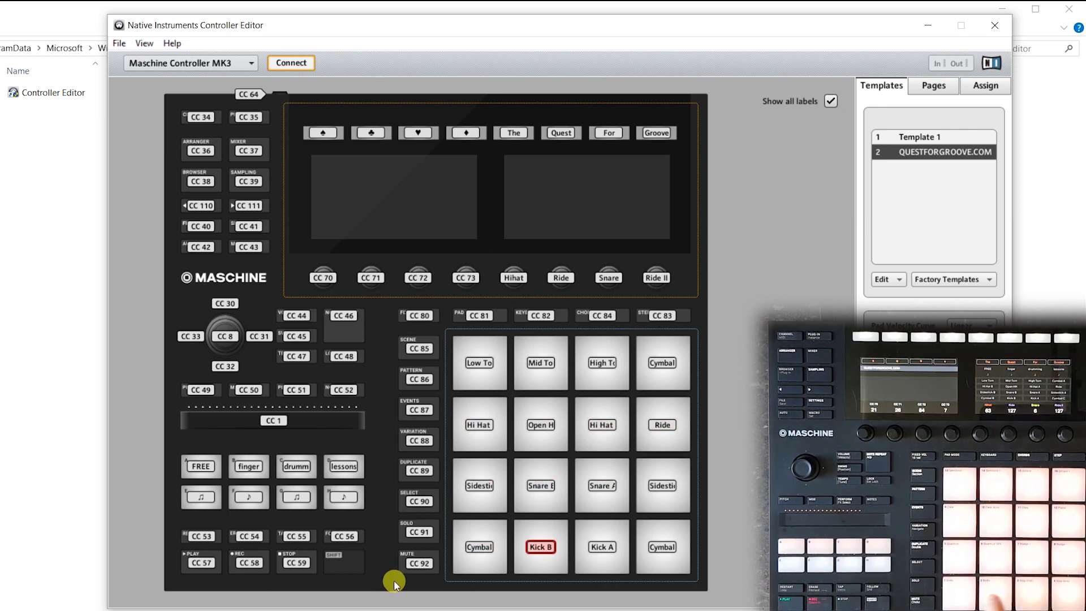
left_click(986, 88)
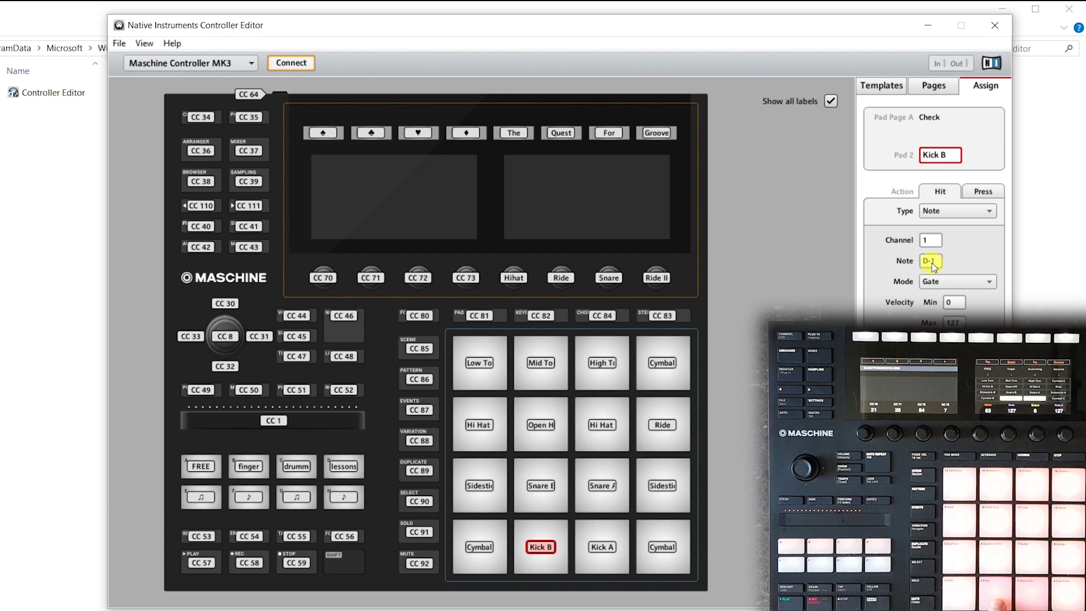
- Retune the pad Note fields, leaving Cymbal A on D#0, then switch to Addictive Drums 2
scroll(931, 262, "up", 1)
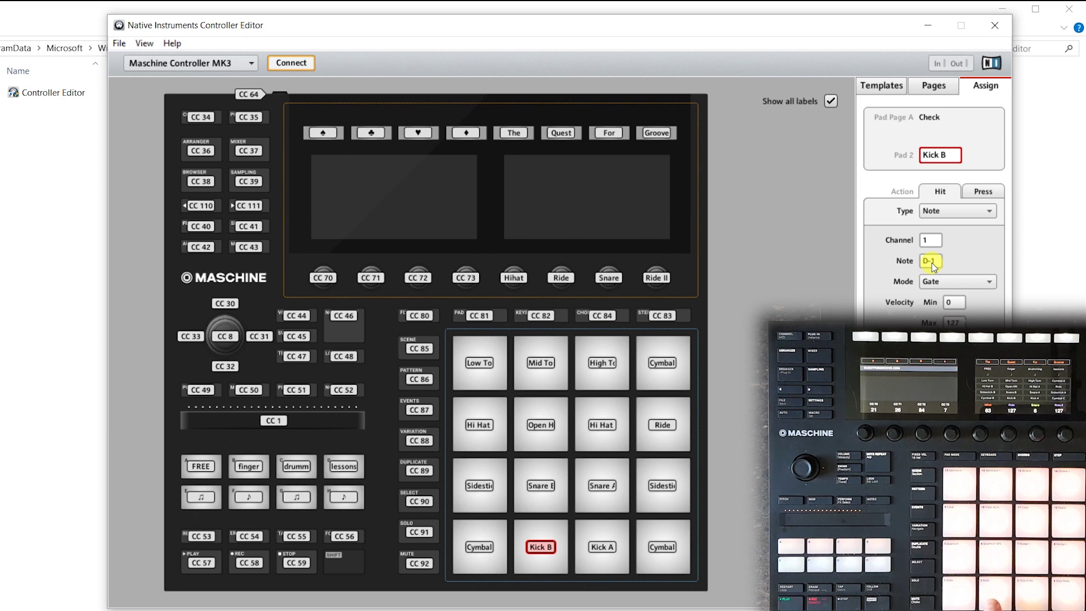
scroll(931, 262, "down", 1)
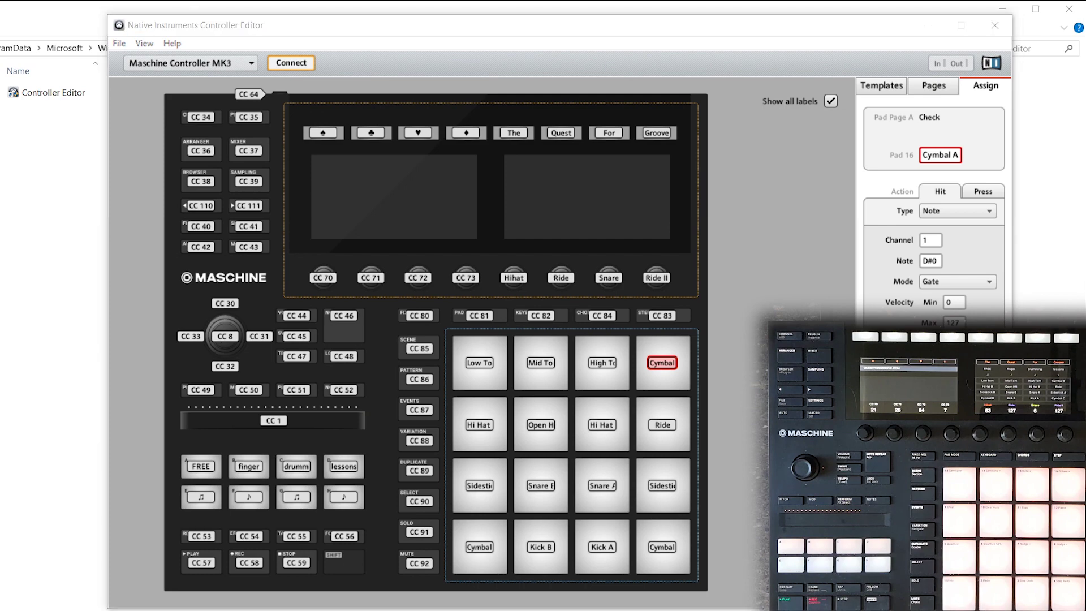
key("alt+Tab")
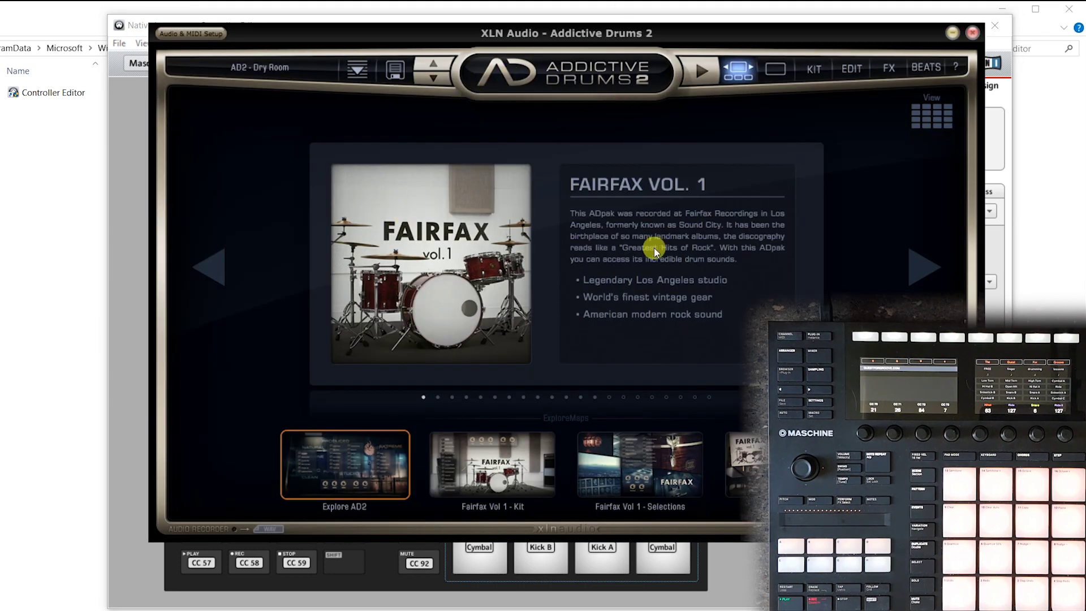
- Open Audio & MIDI Setup and keep the Maschine MK3 EXT and Ctrl MIDI inputs enabled
left_click(204, 35)
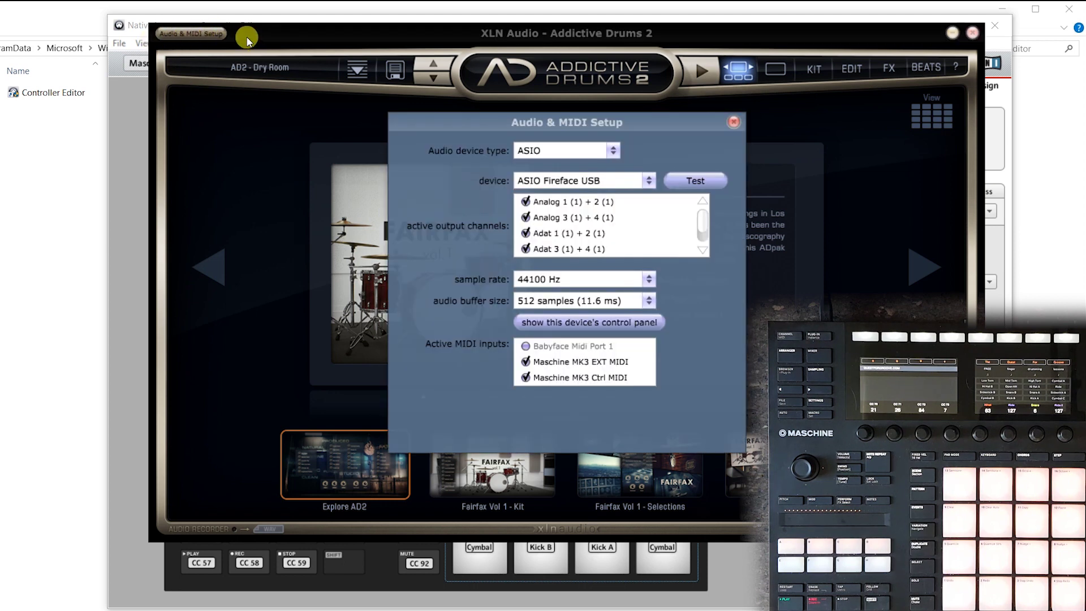
left_click(525, 361)
left_click(526, 377)
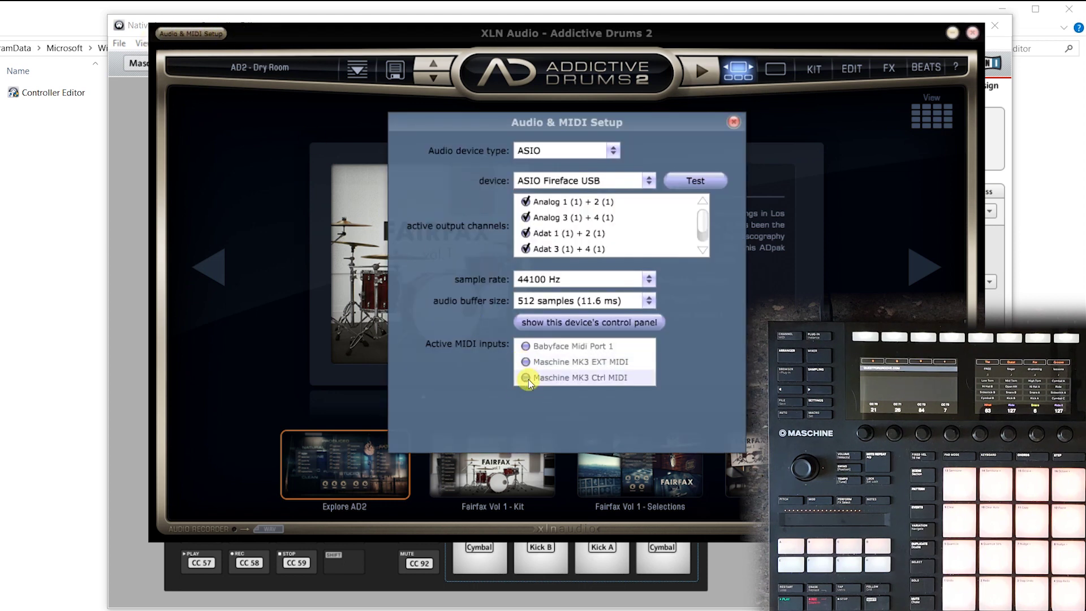
left_click(525, 362)
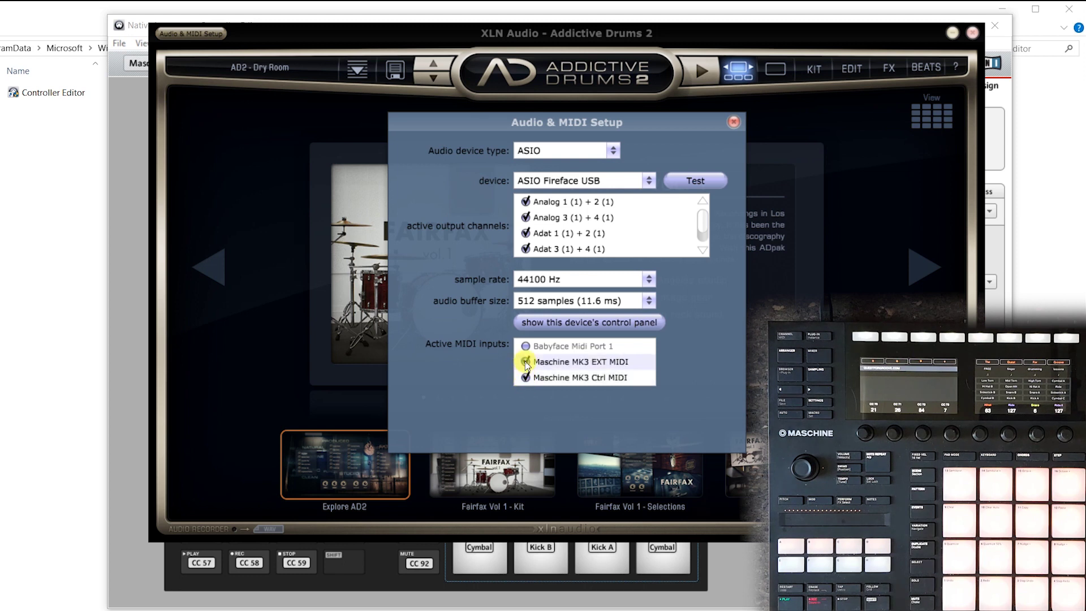
left_click(525, 377)
- Keep ASIO as the audio device type and ASIO Fireface USB as the device
left_click(573, 151)
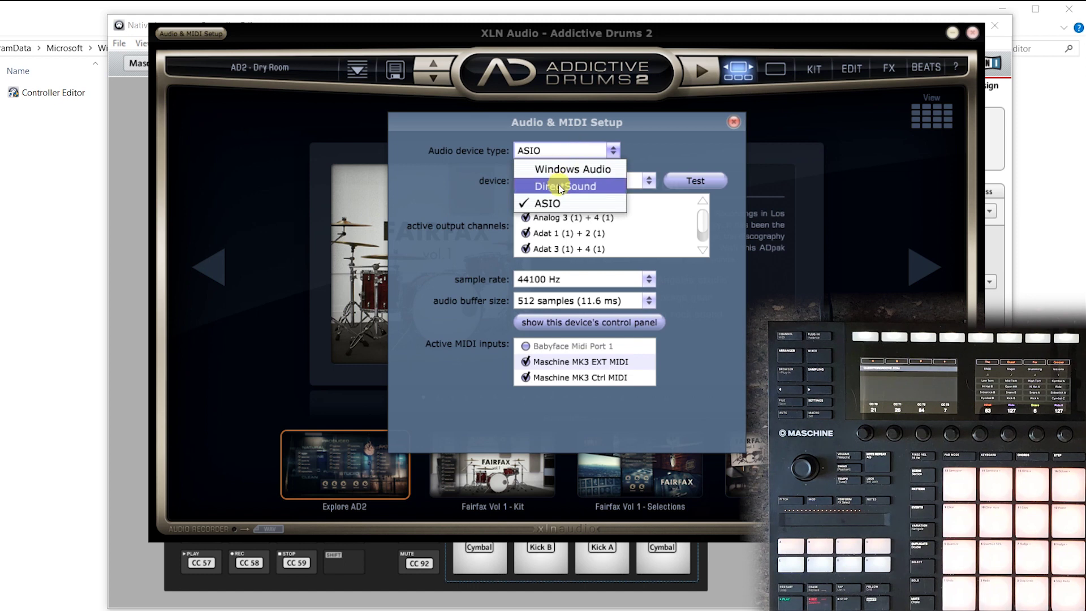
left_click(557, 204)
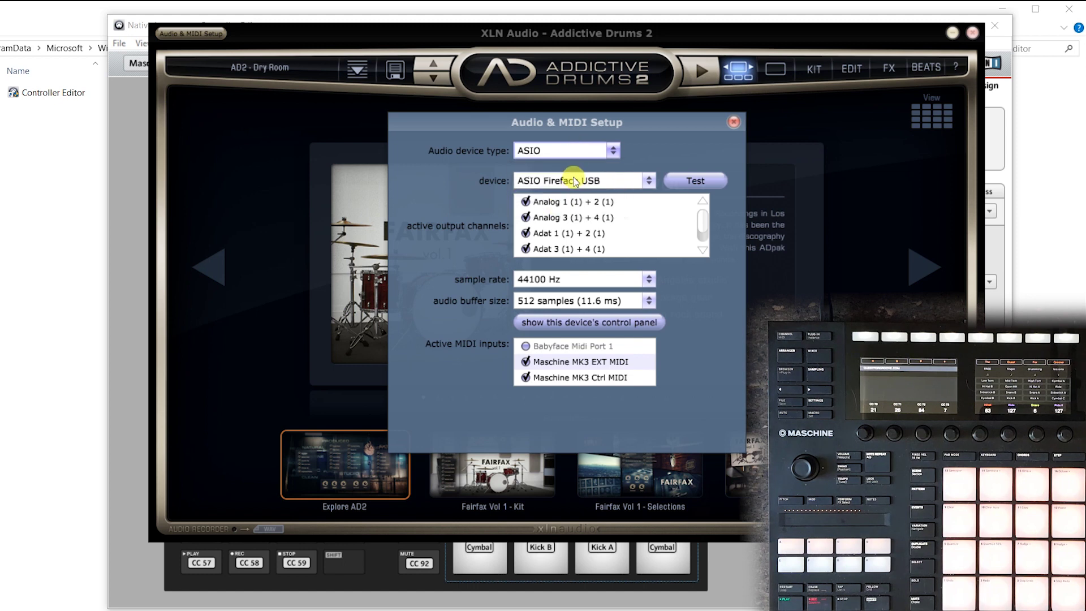
left_click(607, 184)
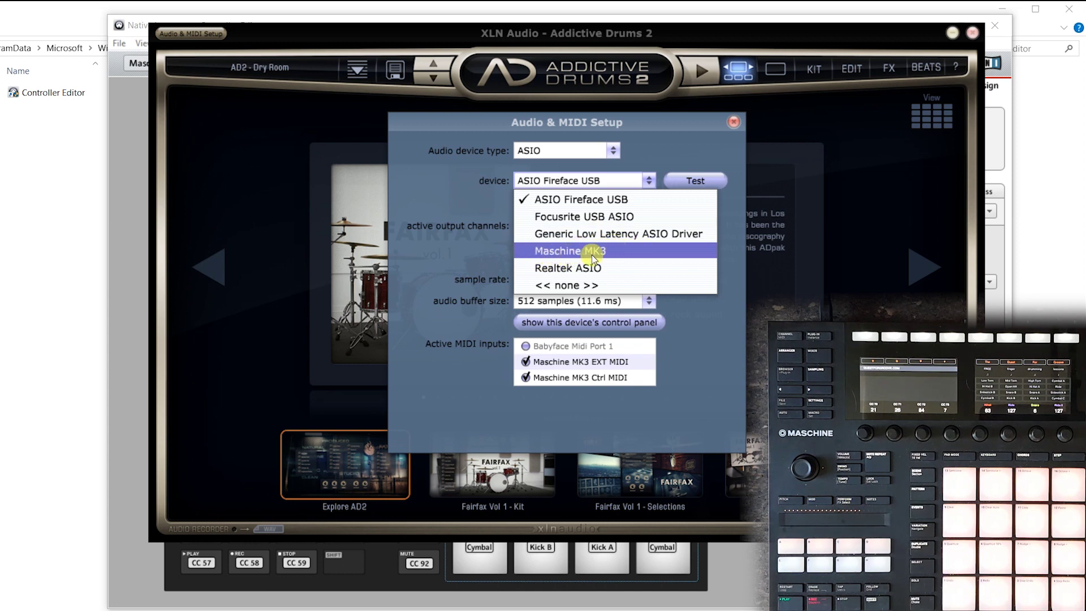
left_click(626, 180)
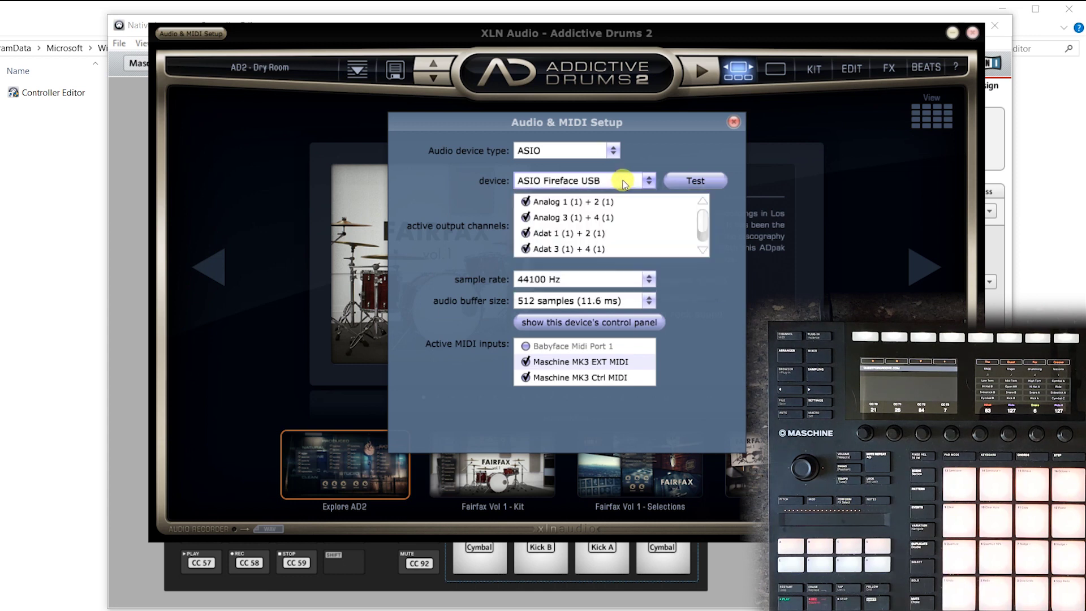
- Close the setup and load the 22x14" Leedy & Ludwig into the KIT page's Kick slot
left_click(734, 122)
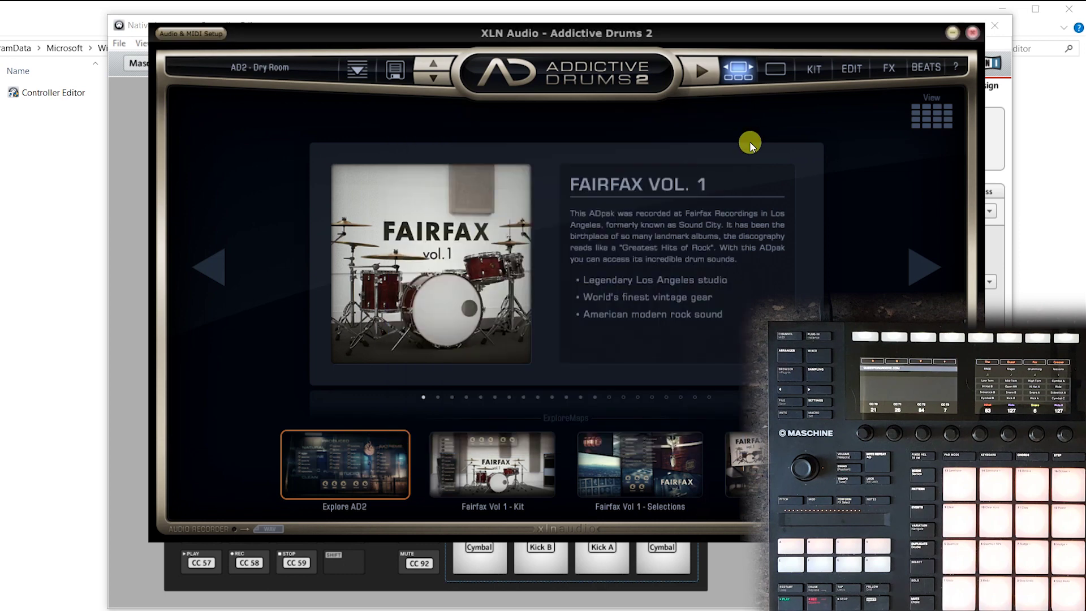
left_click(815, 73)
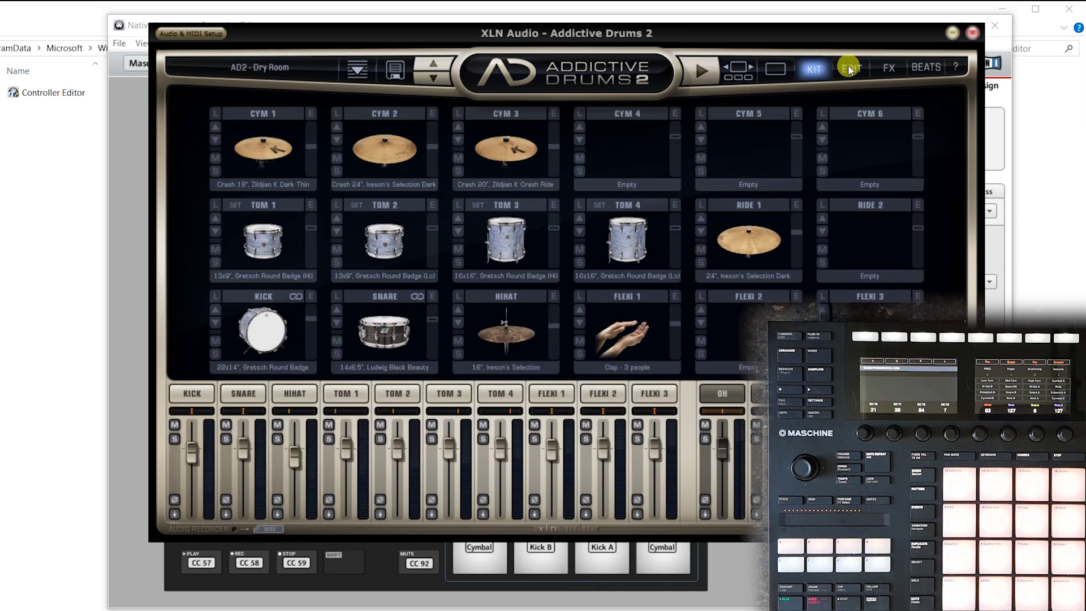
left_click(319, 369)
left_click(332, 263)
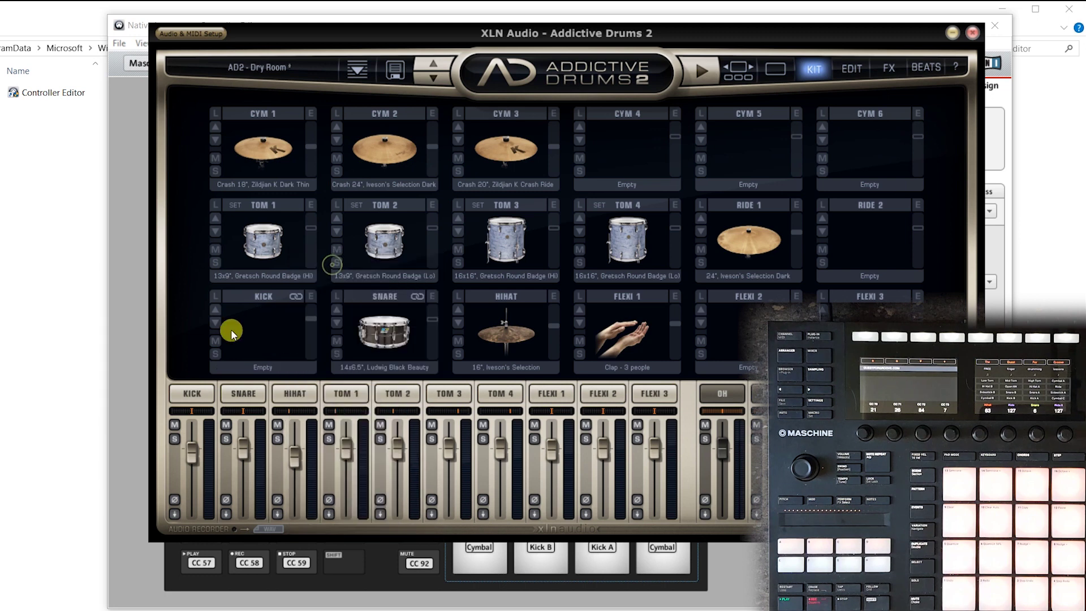
left_click(270, 363)
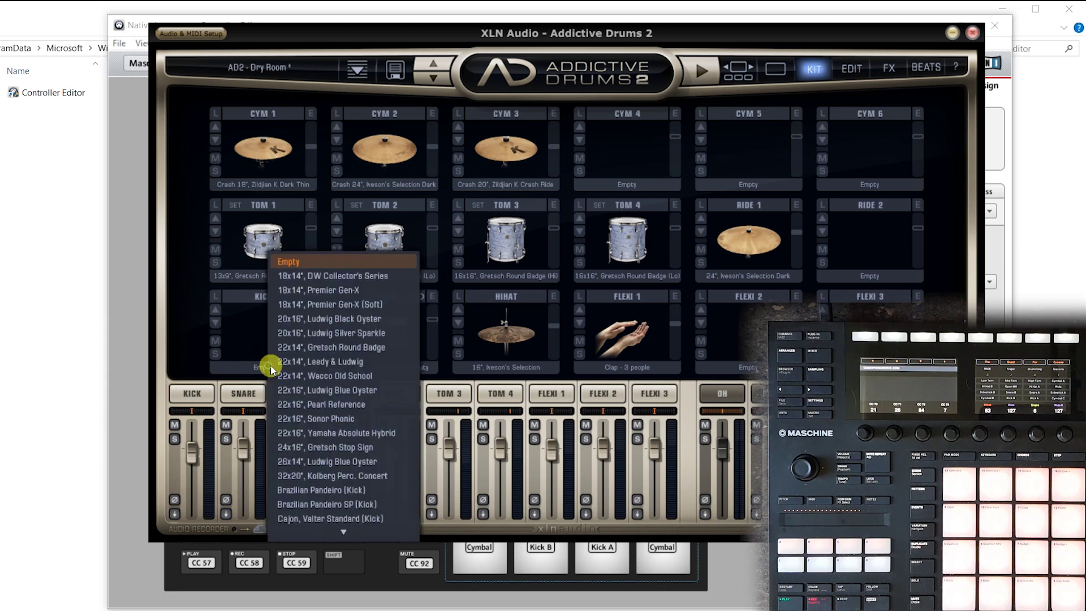
left_click(344, 357)
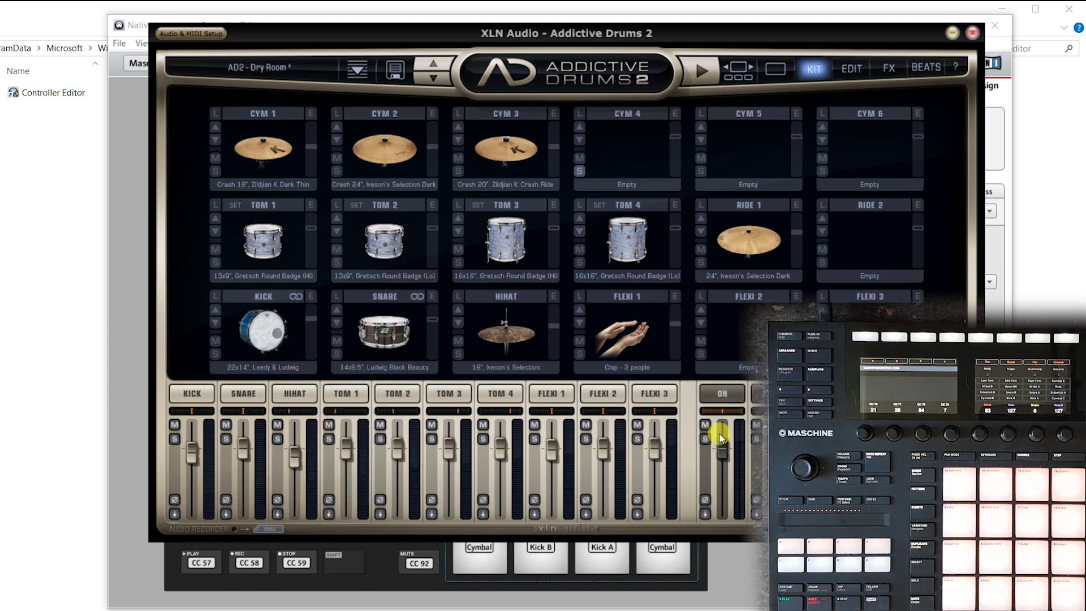
- Open the Map Window and learn Maschine pads for Kick and Snare Open Hit
left_click(957, 66)
left_click(943, 76)
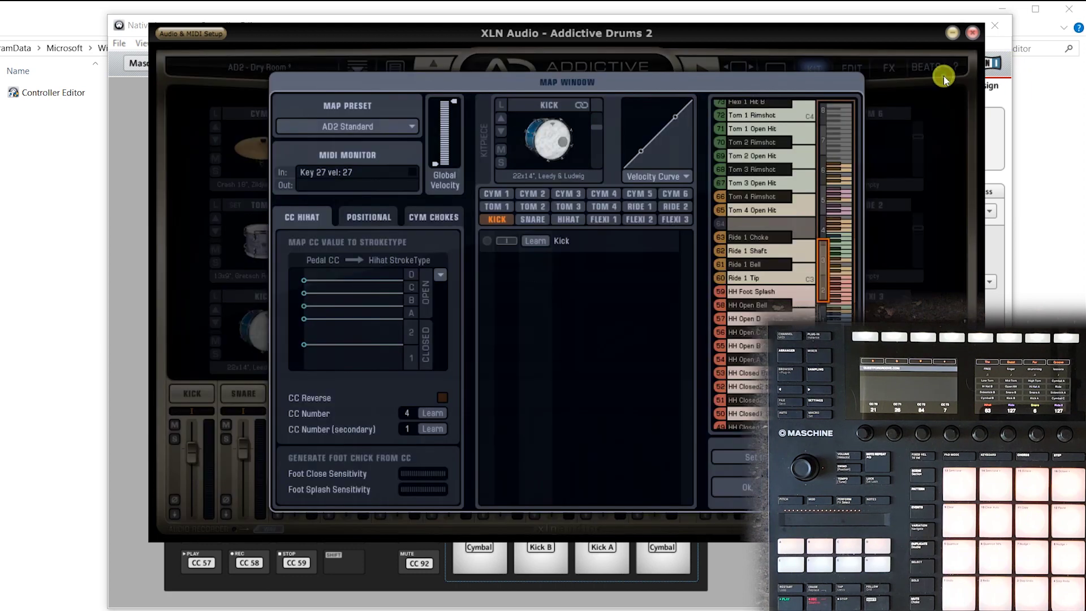
left_click(534, 242)
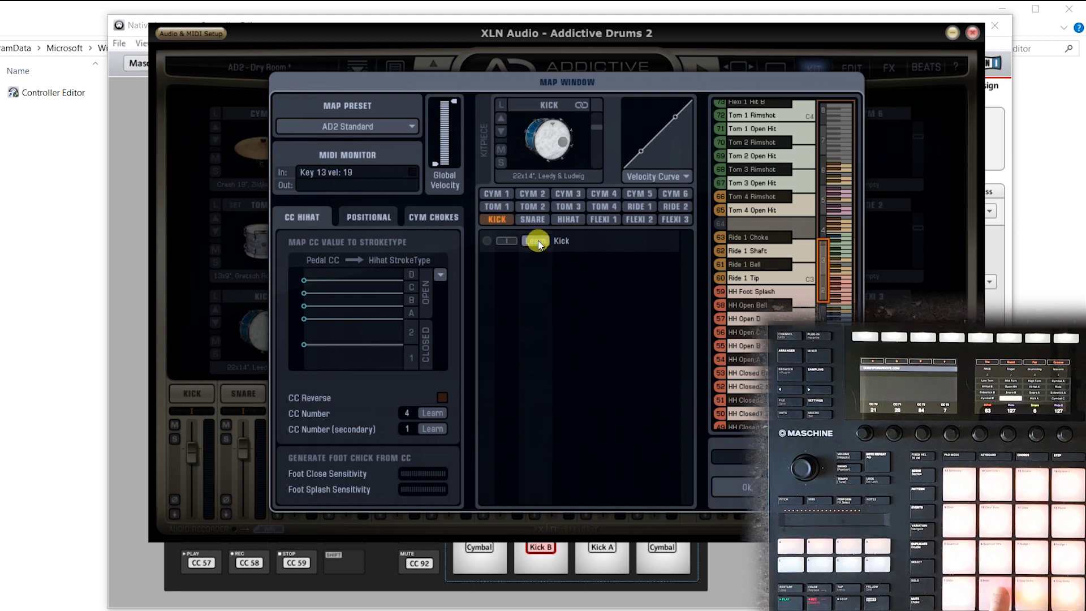
left_click(537, 243)
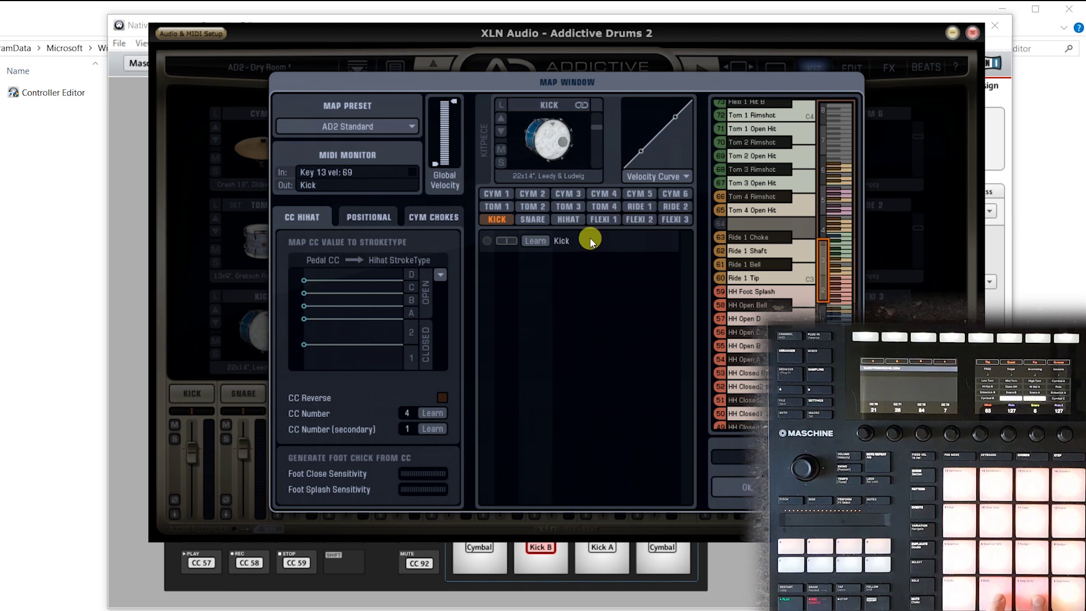
left_click(533, 221)
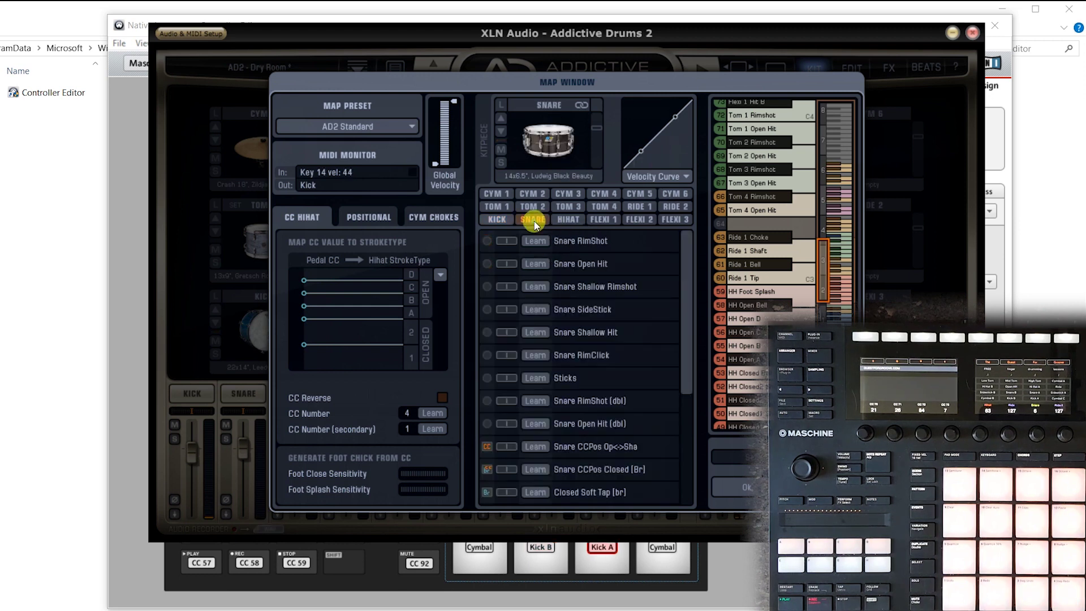
left_click(532, 264)
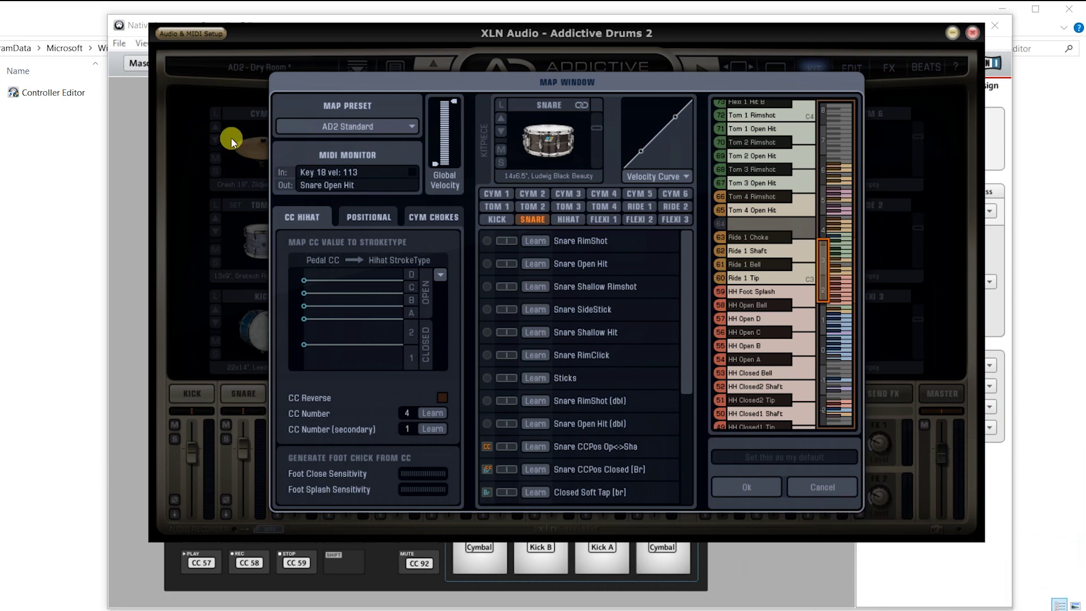
- Save the MIDI map as preset 'rttrr' and close the Map Window
left_click(336, 127)
left_click(351, 143)
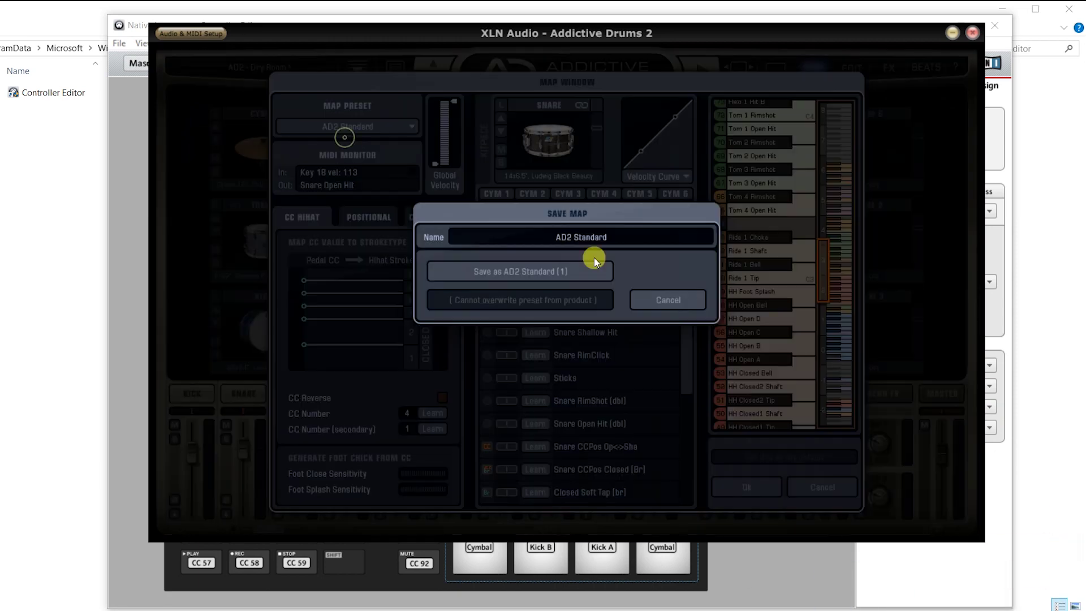
left_click(575, 238)
type("rttrr")
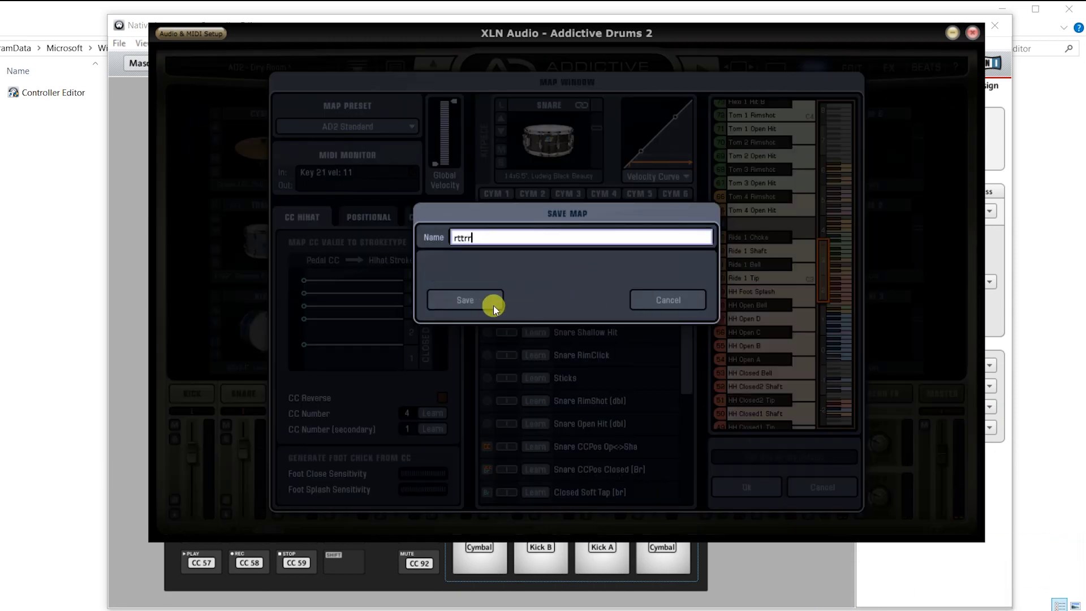
left_click(490, 303)
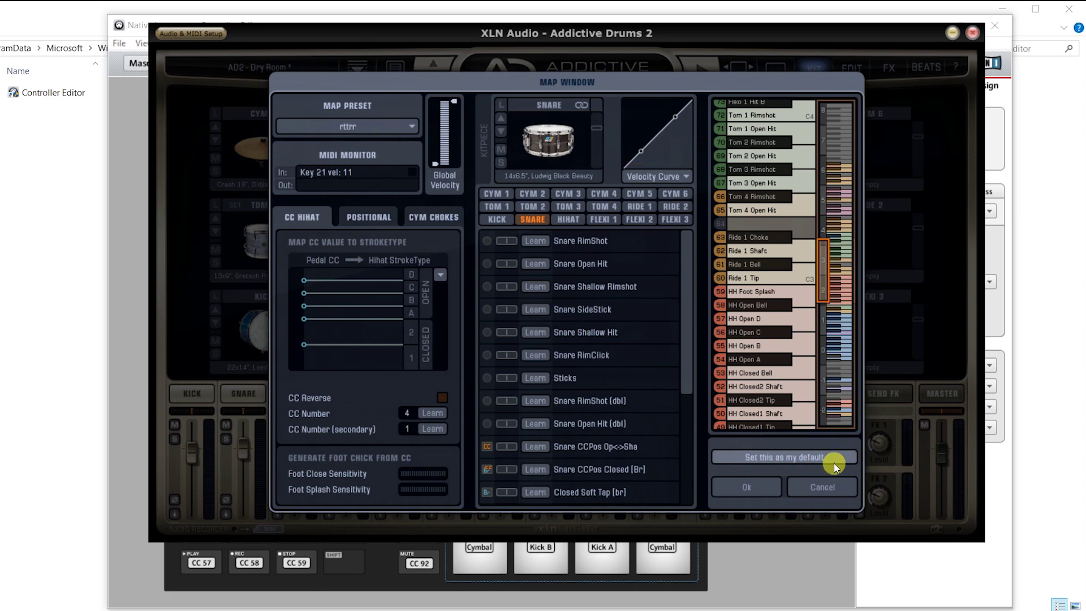
left_click(826, 490)
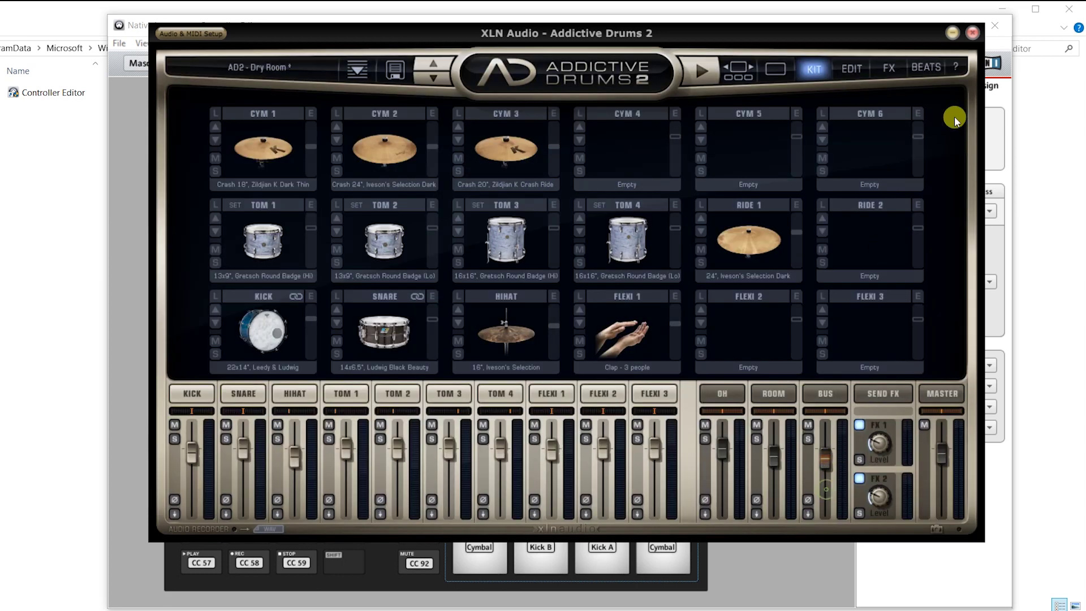
- Close Addictive Drums, check the ♠ button's assignment, and save the configuration as 'Configuration latest 4'
left_click(954, 34)
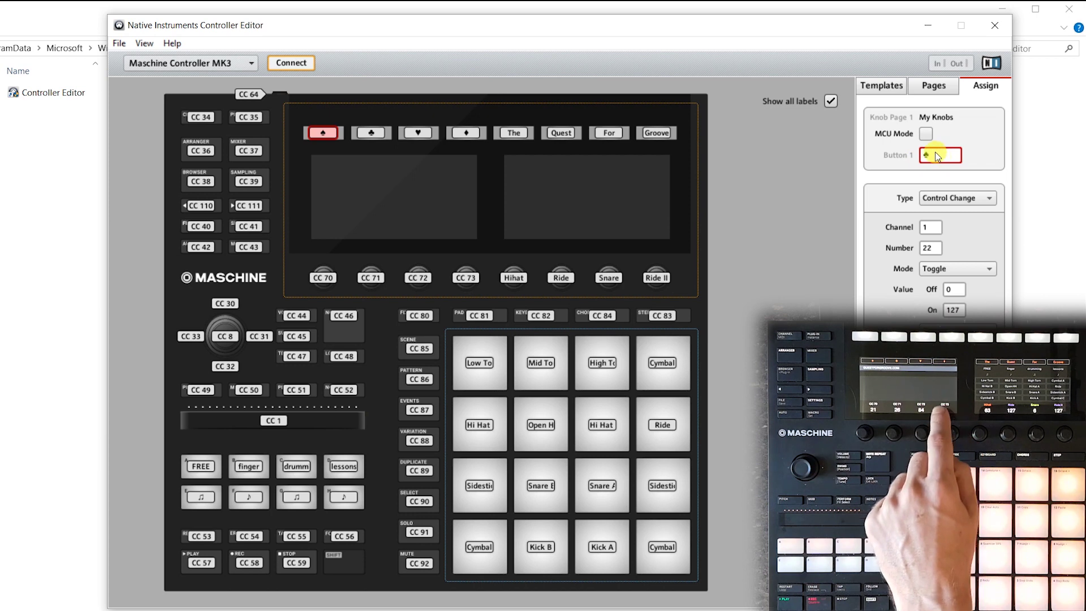
left_click(934, 154)
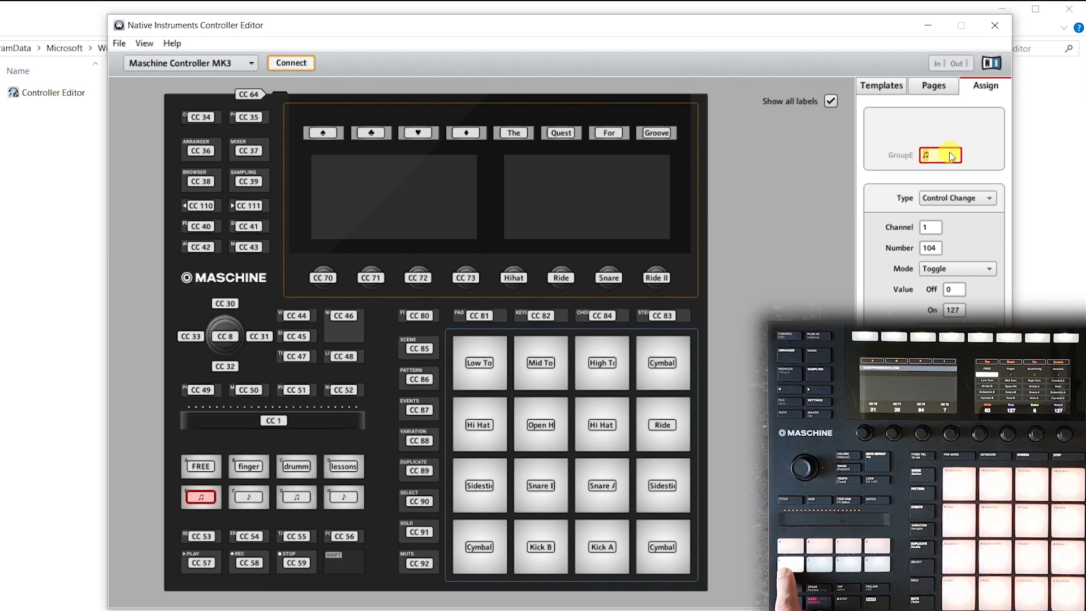
left_click(124, 47)
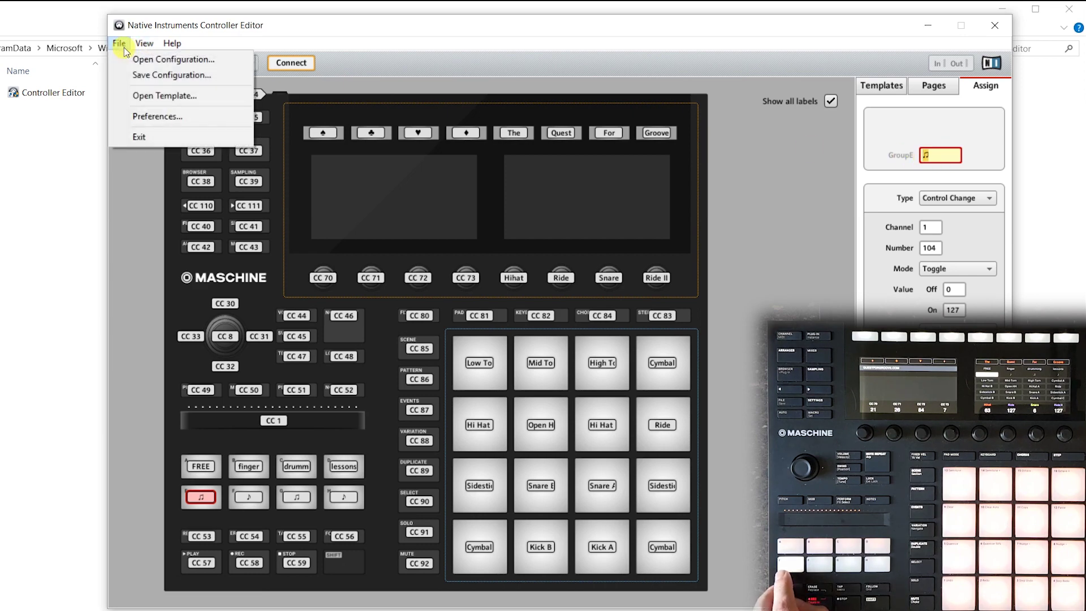
left_click(170, 73)
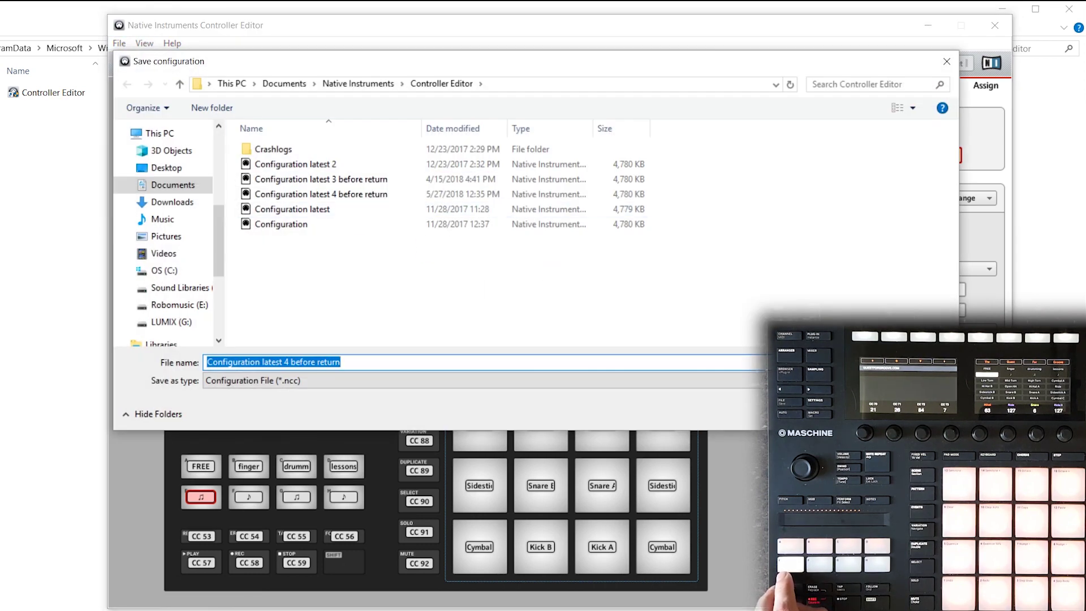
key("Return")
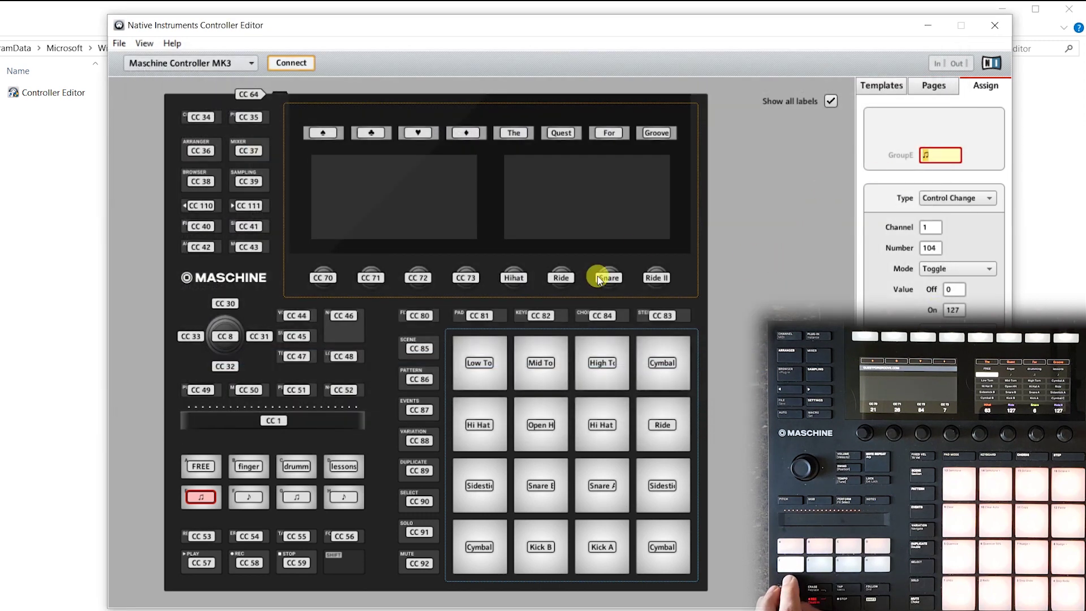
- Open the Addictive Drums 2 Map Window and select HIHAT to map its pedal to CC 74
key("alt+Tab")
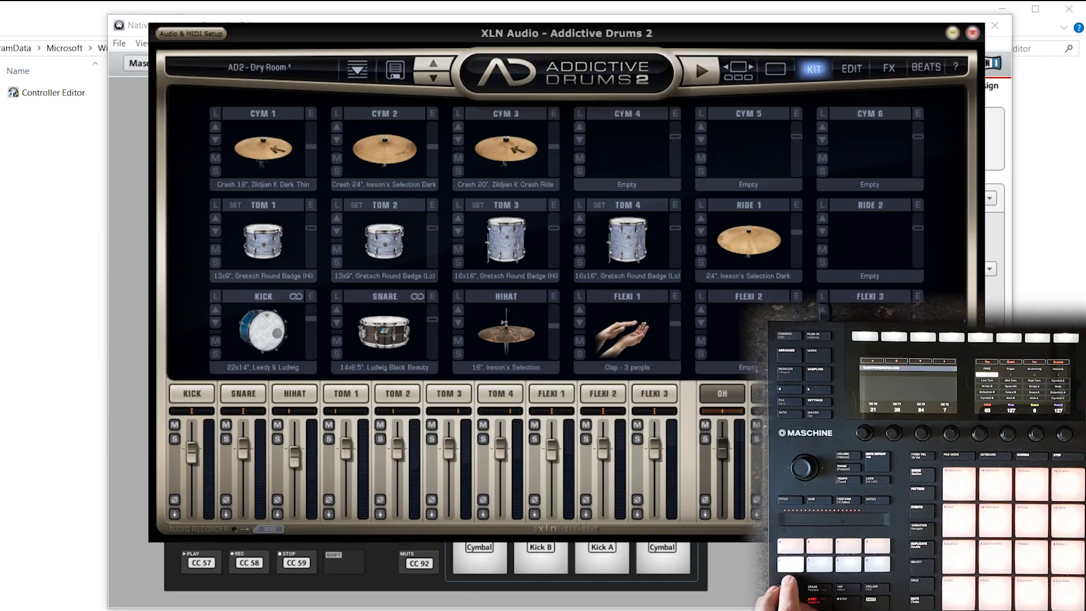
left_click(954, 66)
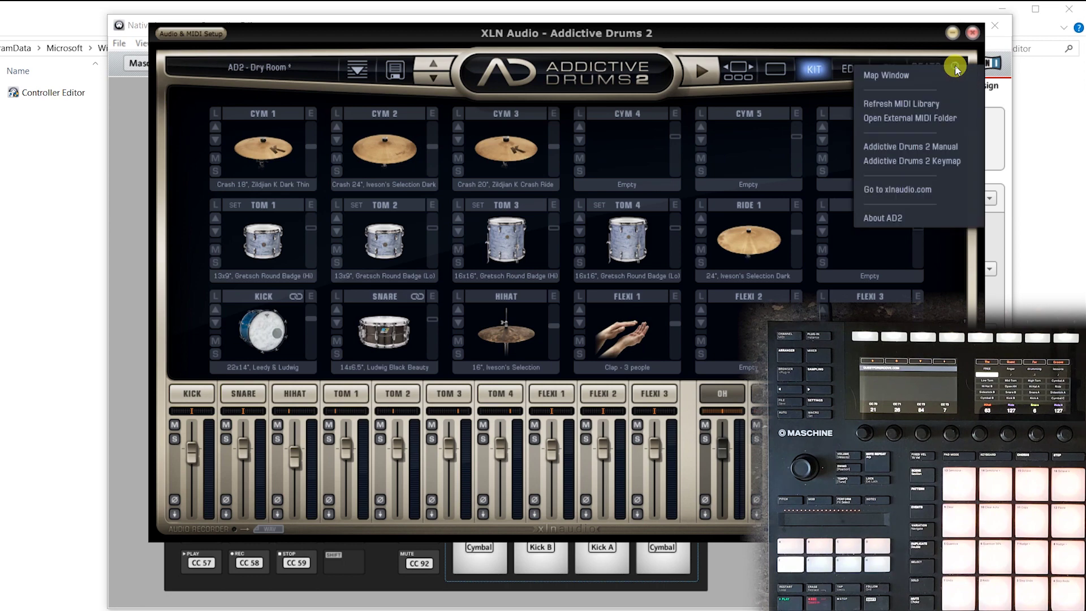
left_click(942, 78)
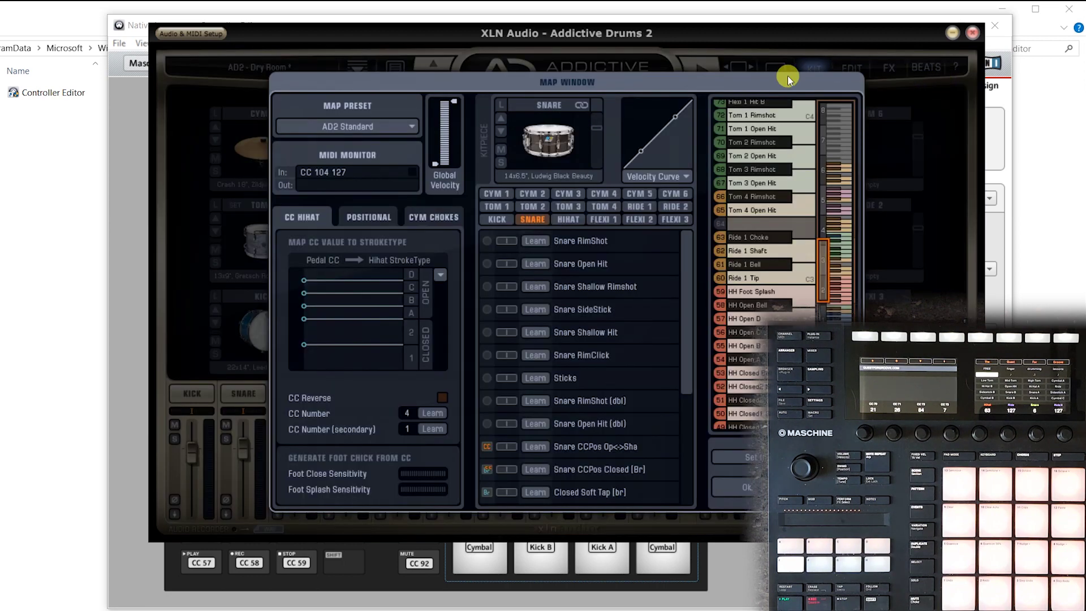
left_click(568, 220)
scroll(582, 317, "down", 3)
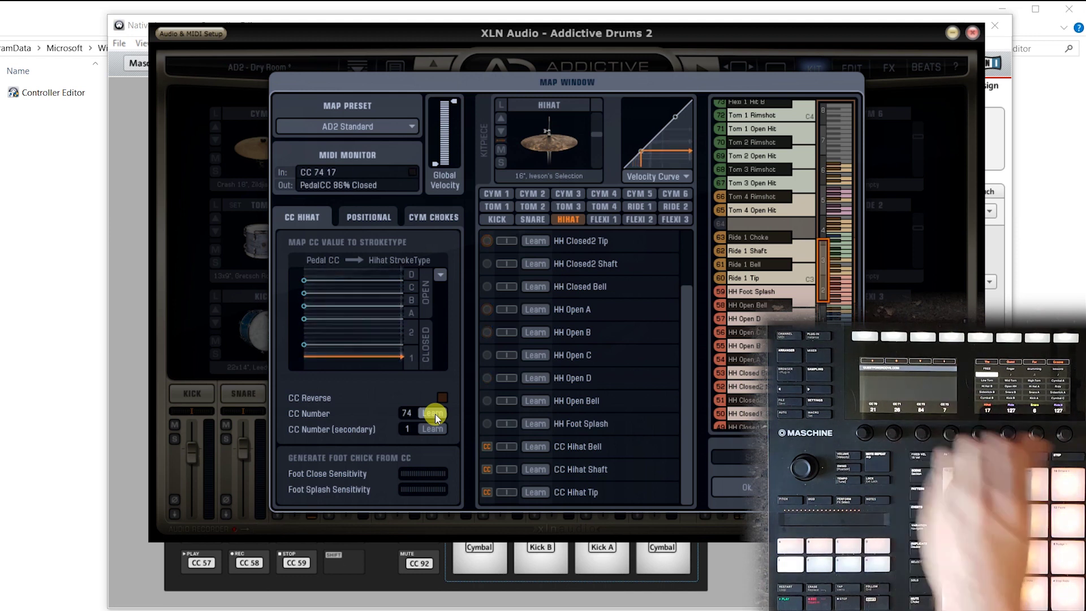
- Select RIDE 1 in the Map Window and show its POSITIONAL CC settings
left_click(644, 207)
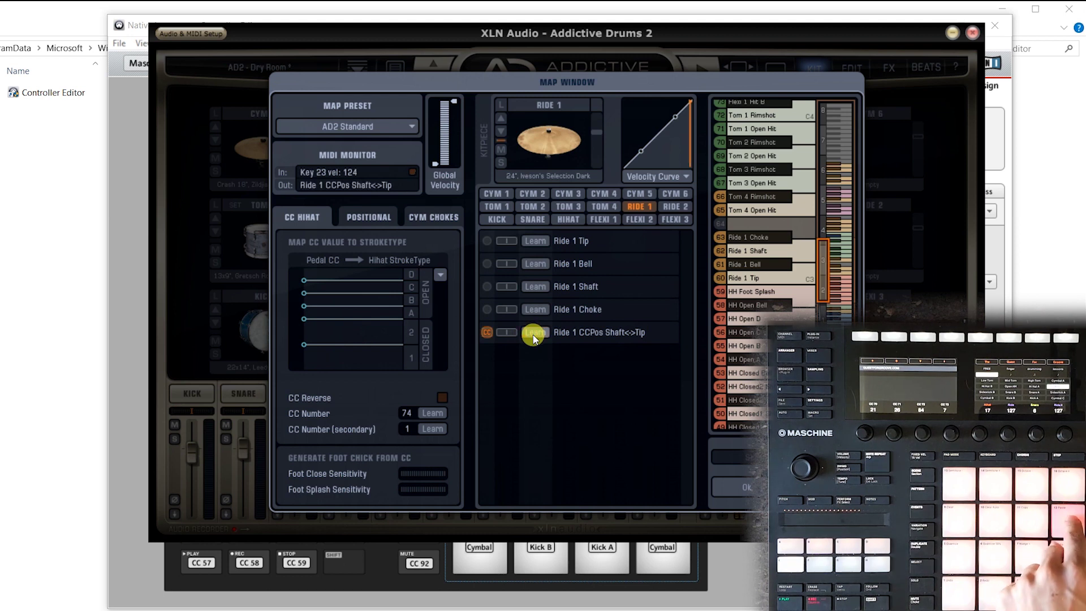
left_click(368, 219)
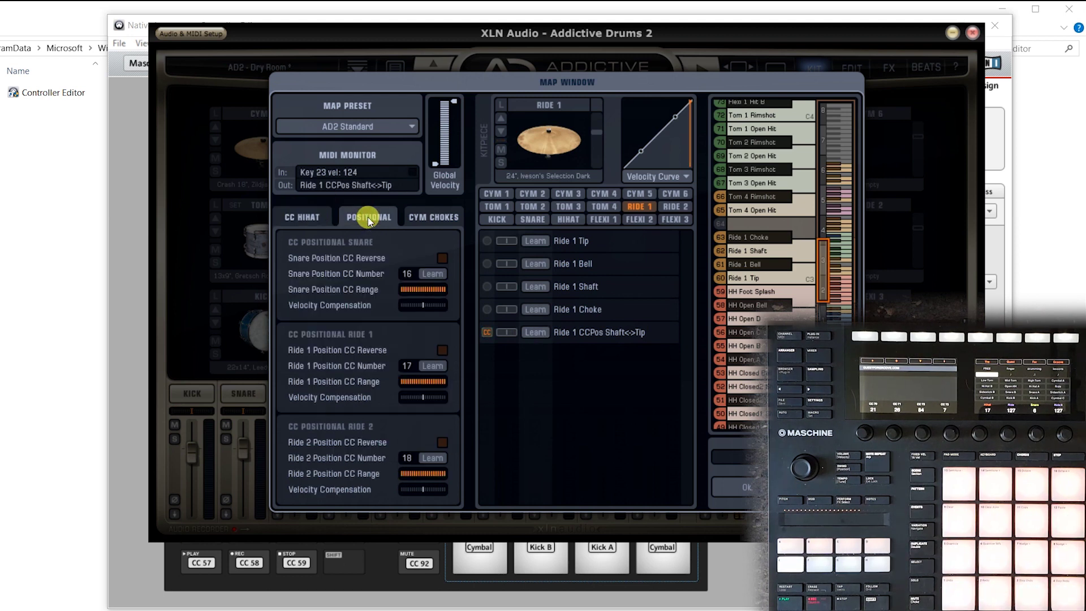